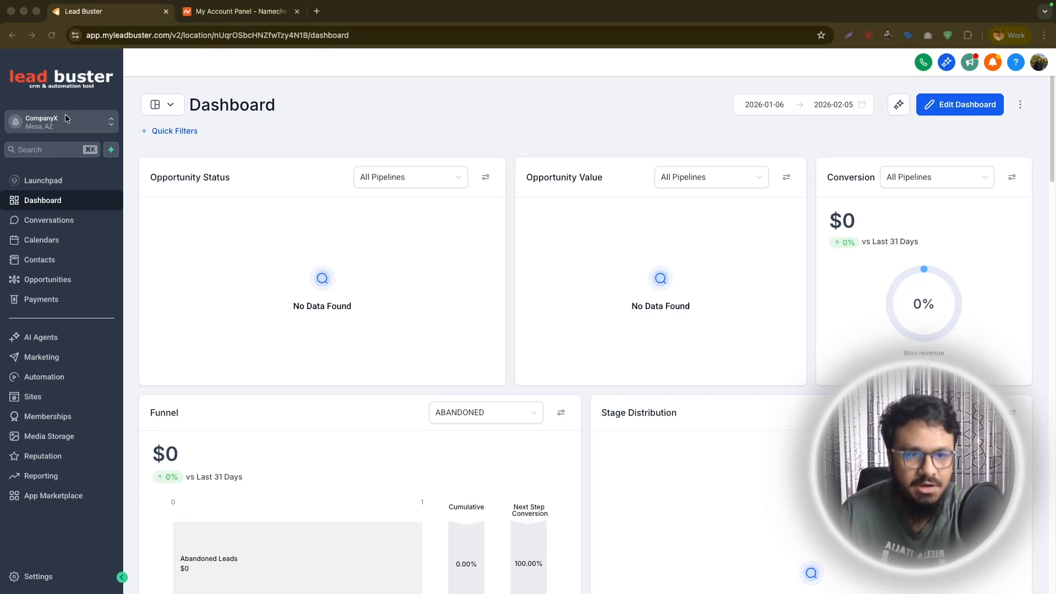
# Go to the Websites section of Sites and start creating a new website from templates.
pyautogui.click(35, 396)
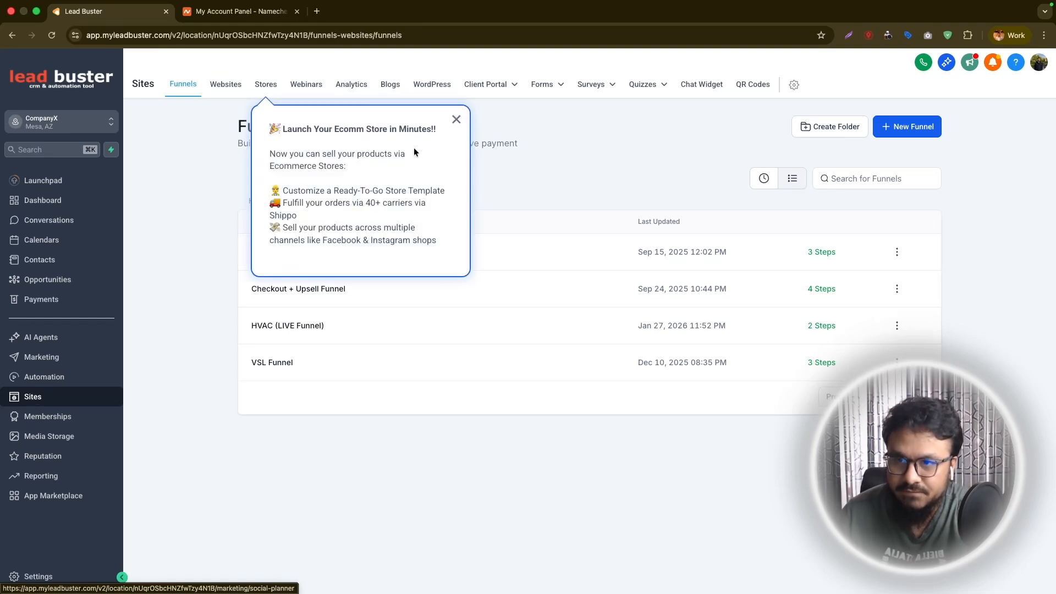
pyautogui.click(456, 119)
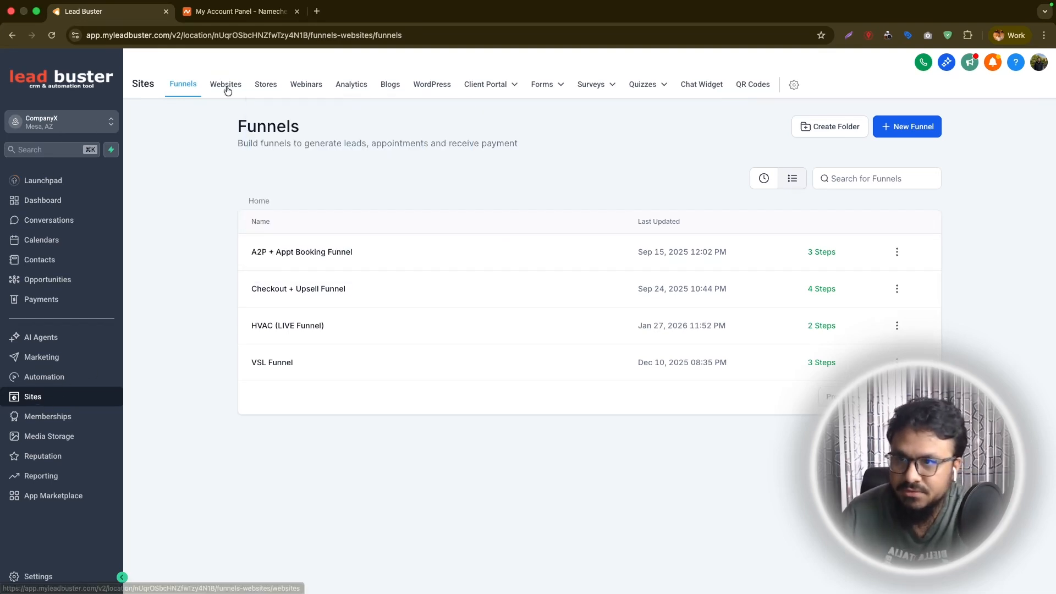
pyautogui.click(228, 79)
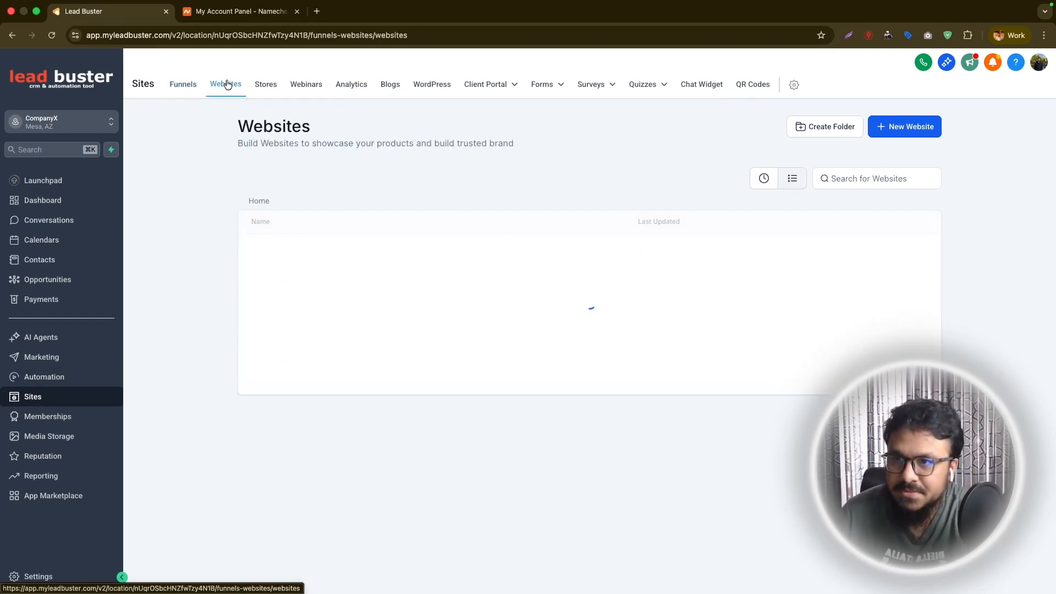
pyautogui.click(919, 134)
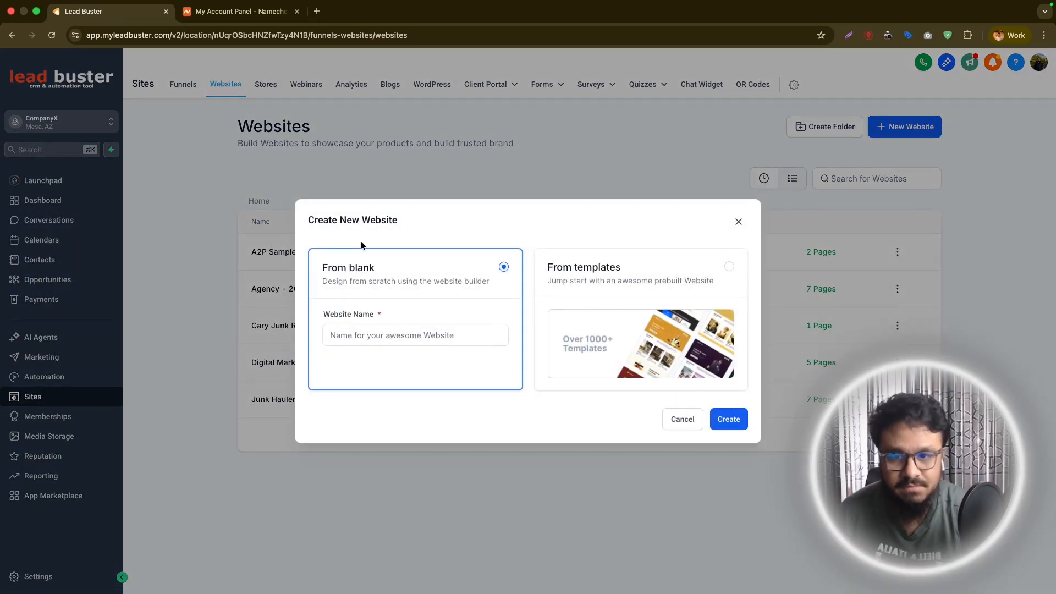
pyautogui.click(697, 281)
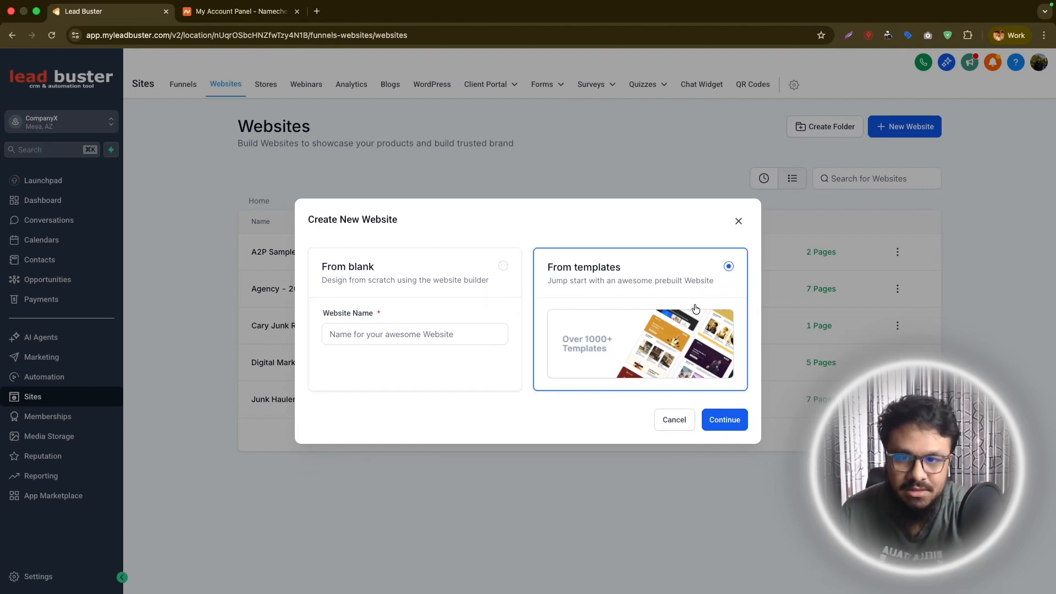
pyautogui.click(717, 421)
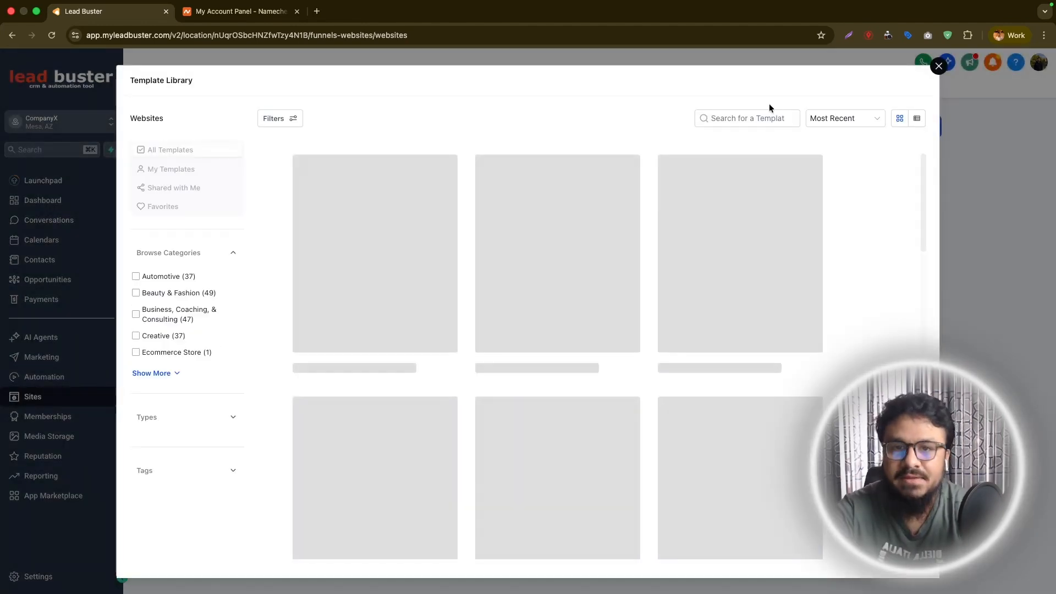
# Search the template library for HVAC and choose the Air Conditioning Services template.
pyautogui.click(759, 118)
pyautogui.write('Junk Remo')
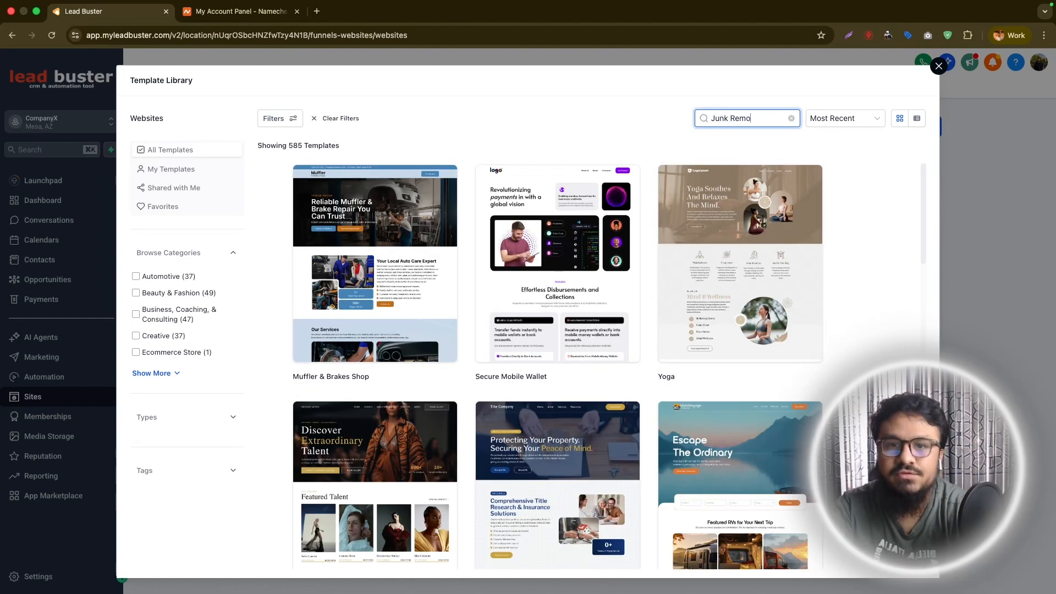
pyautogui.write('val')
pyautogui.press('BackSpace')
pyautogui.press('BackSpace')
pyautogui.press('BackSpace')
pyautogui.press('BackSpace')
pyautogui.press('BackSpace')
pyautogui.press('BackSpace')
pyautogui.press('BackSpace')
pyautogui.press('BackSpace')
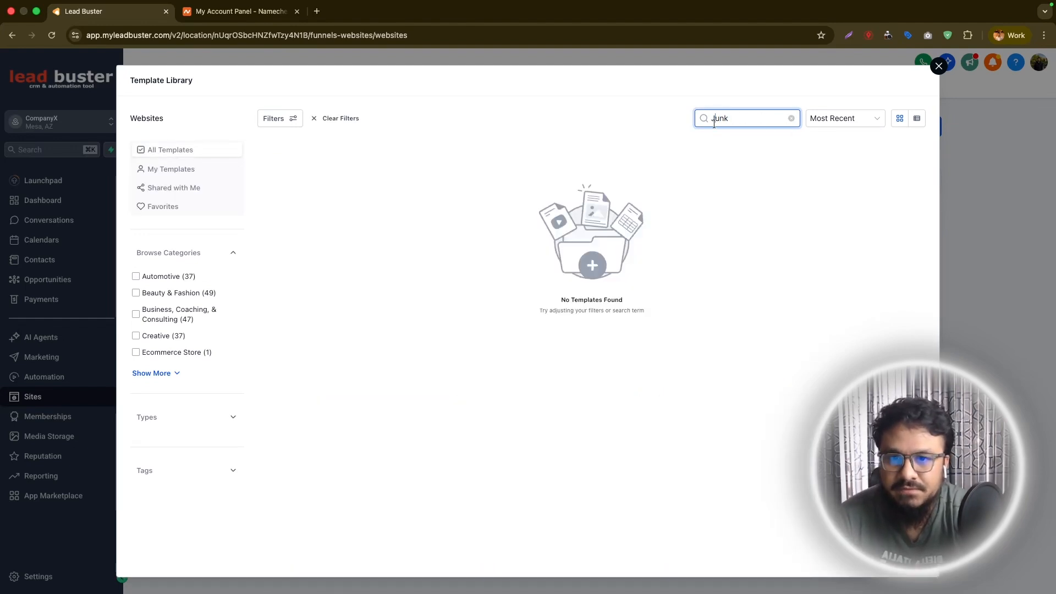
pyautogui.doubleClick(714, 123)
pyautogui.write('HVAC')
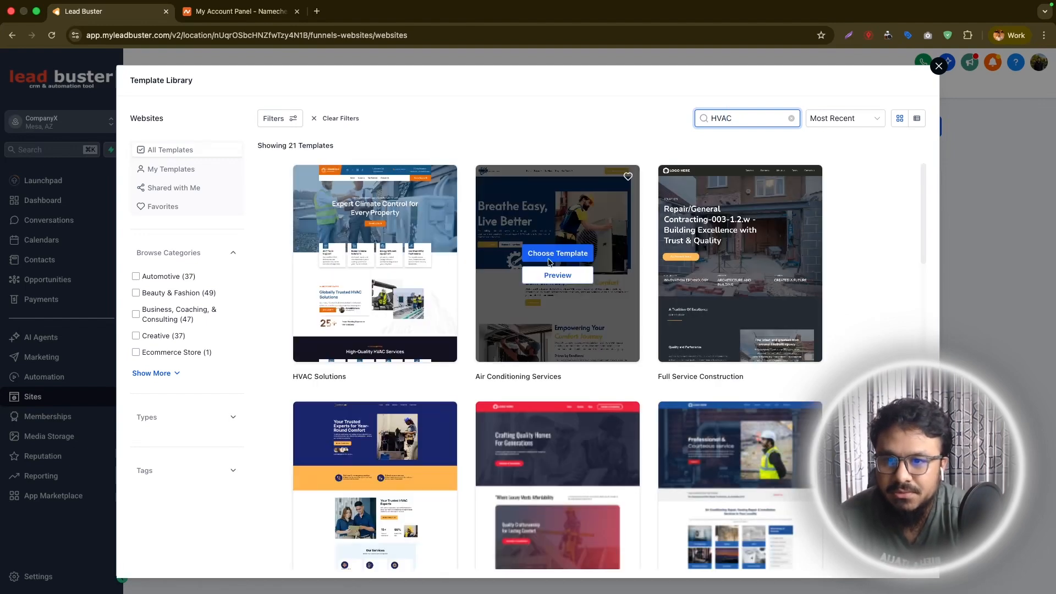
pyautogui.click(553, 253)
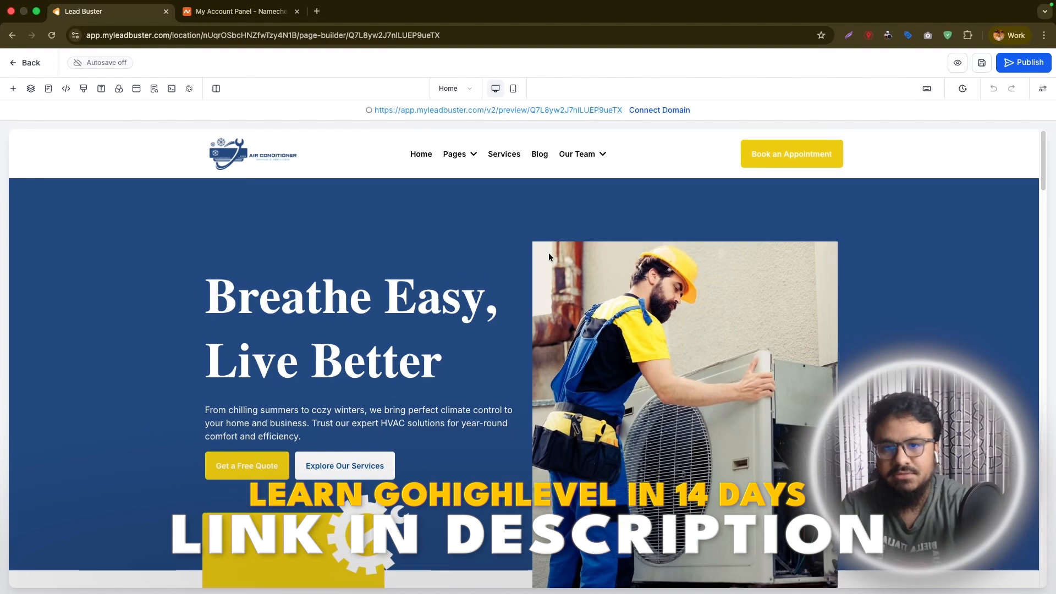
# Look through the template's Home page in the builder and return to review the website's page list.
pyautogui.scroll(-20, 542, 184)
pyautogui.scroll(10, 555, 352)
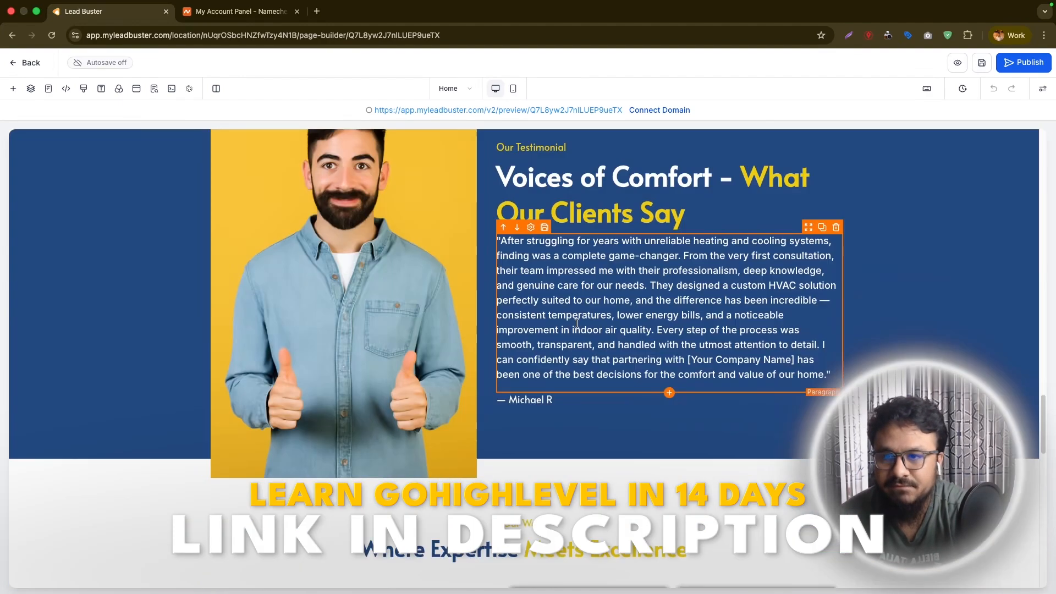
pyautogui.click(28, 64)
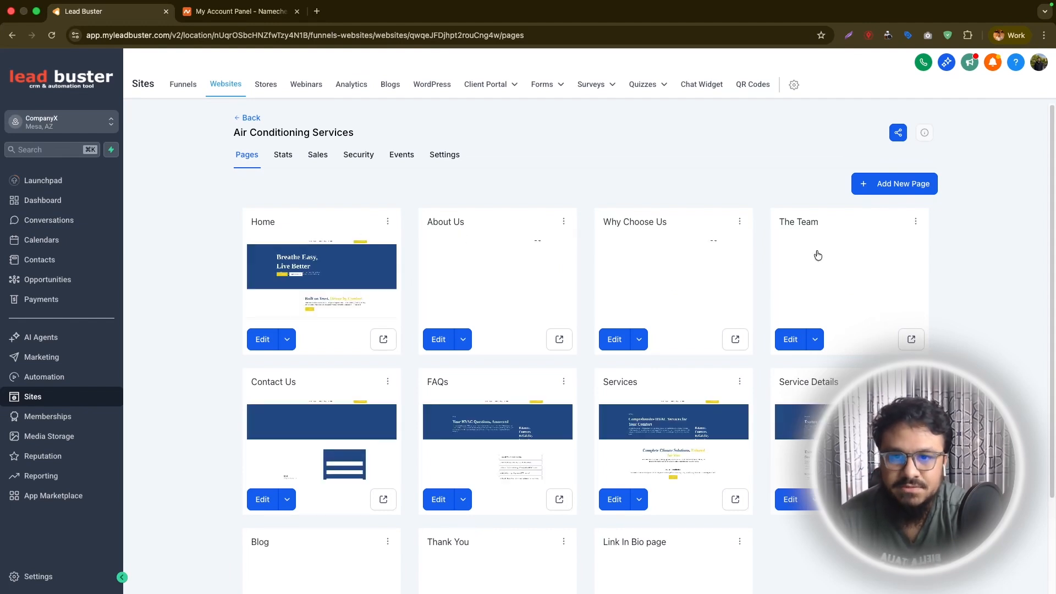
pyautogui.scroll(-2, 852, 253)
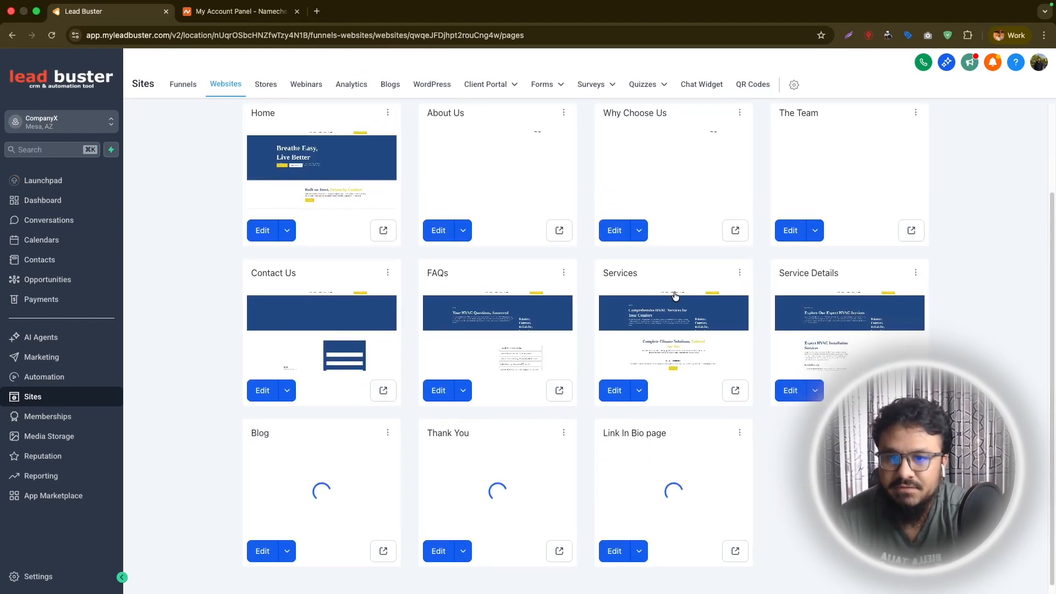
pyautogui.scroll(1, 461, 466)
pyautogui.scroll(2, 460, 466)
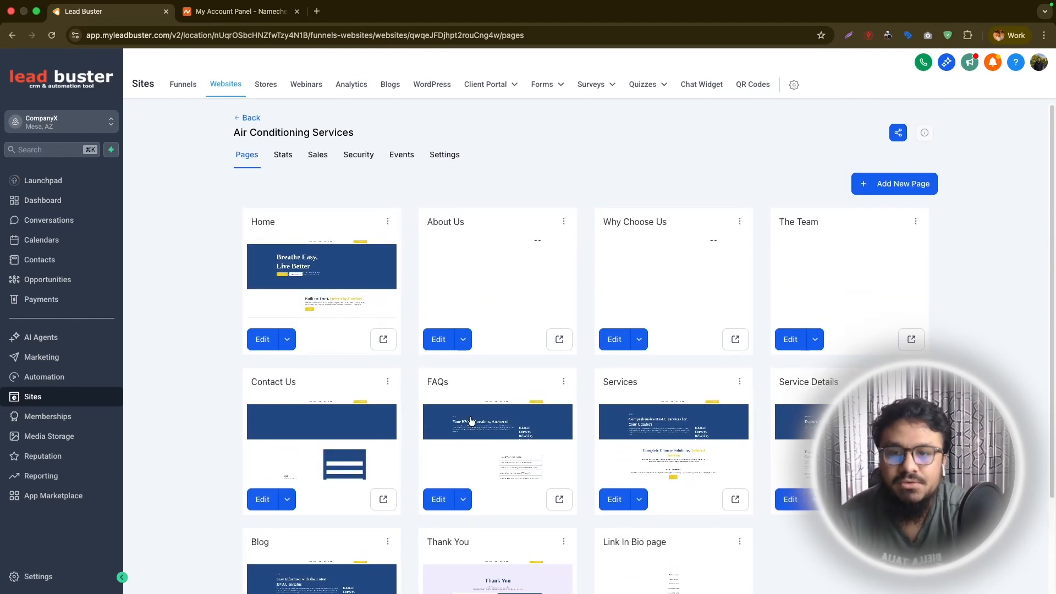
# Open the About Us page for editing in a new tab, view it, and close that tab.
pyautogui.click(464, 339)
pyautogui.click(464, 339)
pyautogui.click(465, 339)
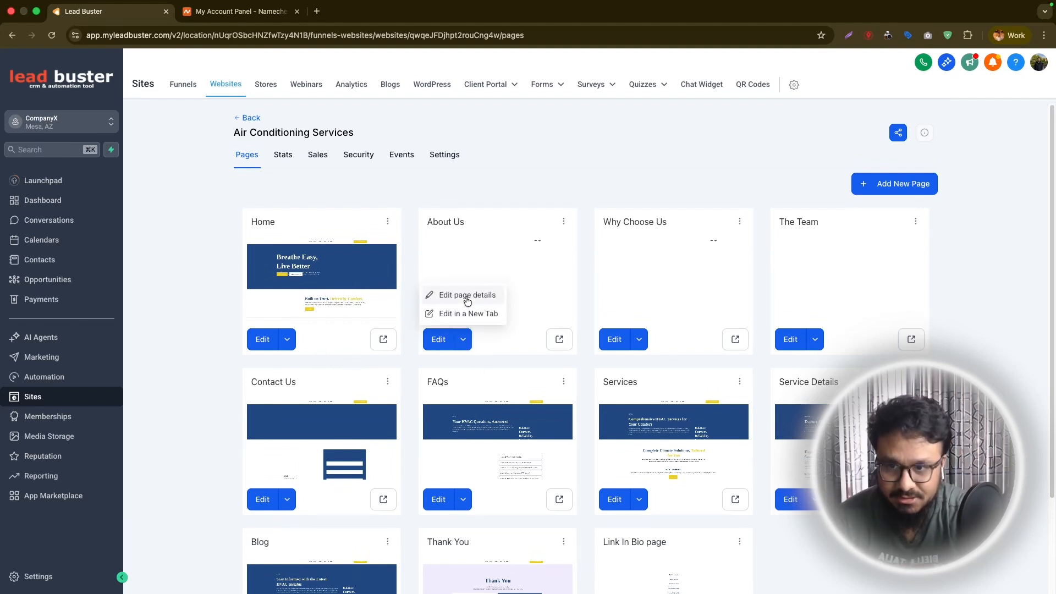
pyautogui.click(469, 314)
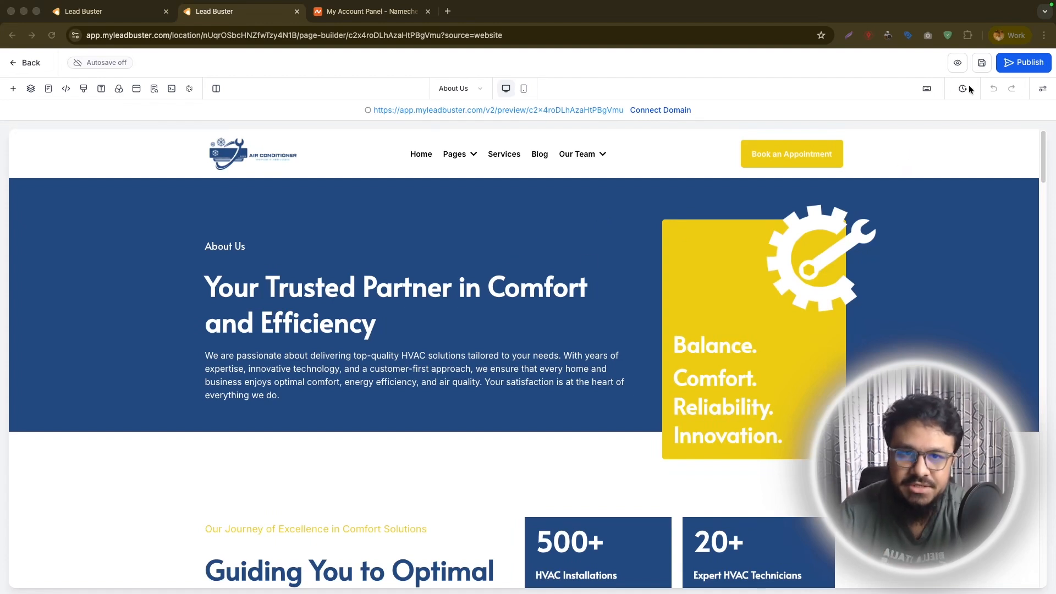
pyautogui.click(297, 11)
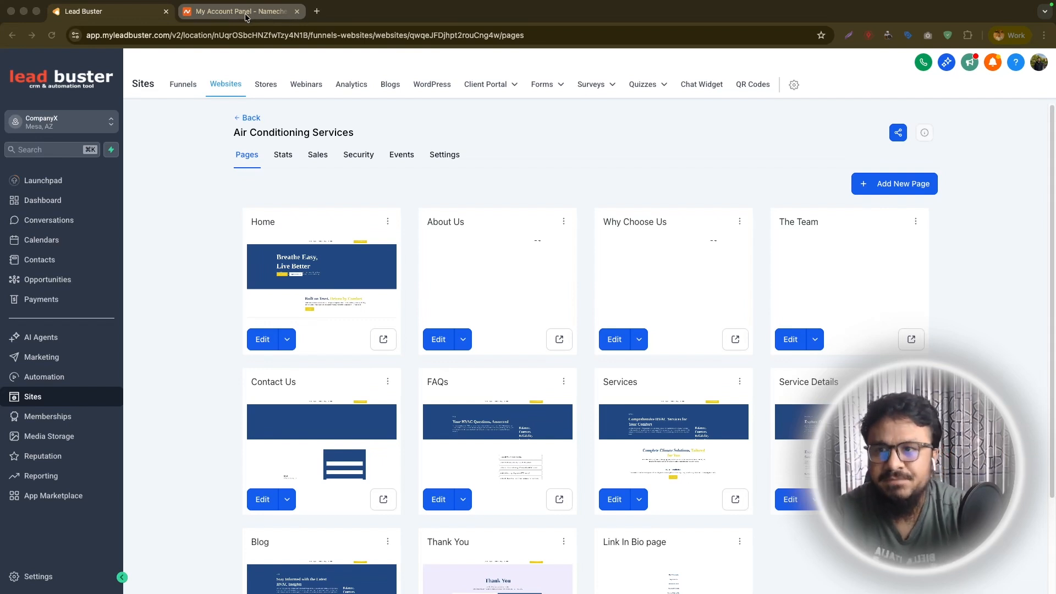
# Switch to the Namecheap account dashboard and locate the caryjunkremovers.com domain.
pyautogui.click(262, 13)
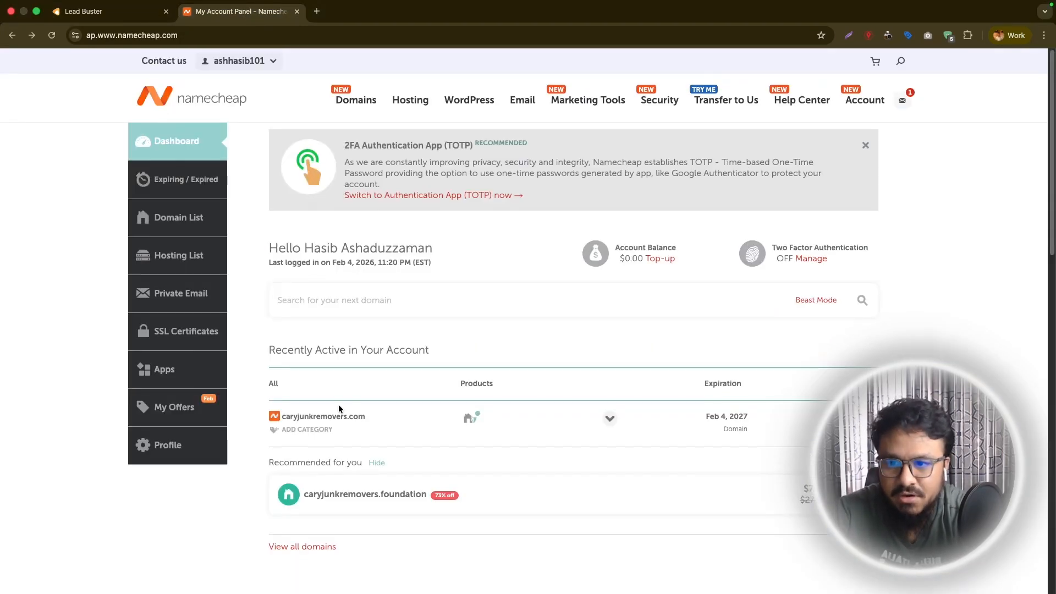
pyautogui.moveTo(281, 417); pyautogui.dragTo(364, 417)
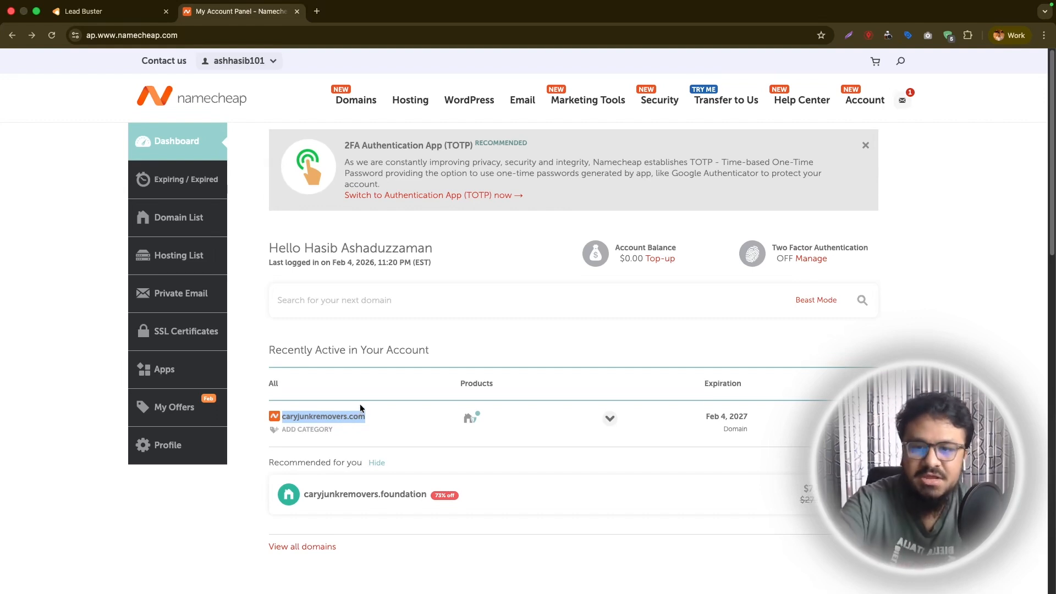
pyautogui.click(361, 411)
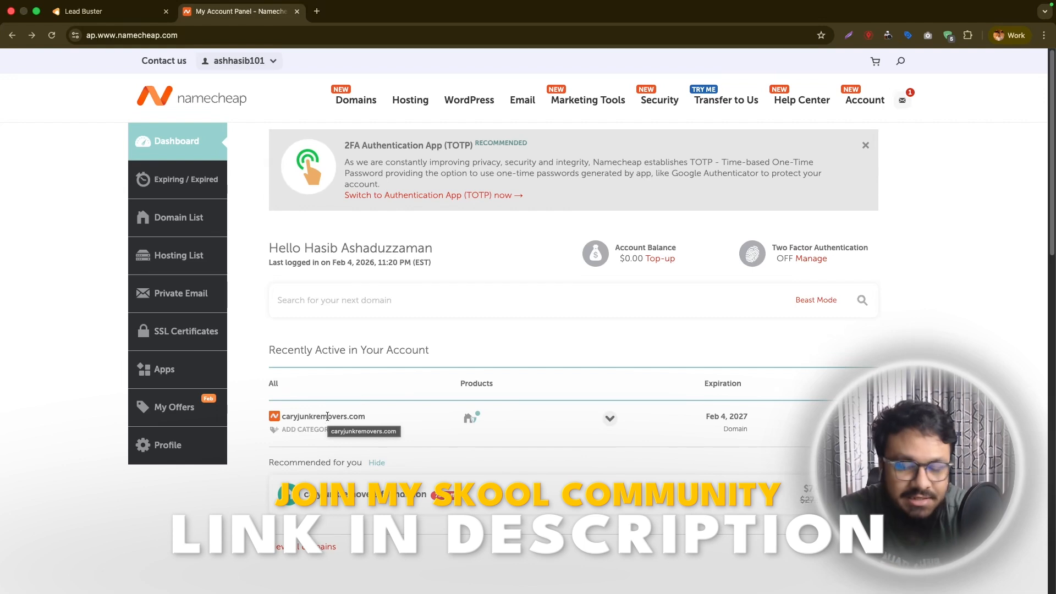
# Search Google in a new tab for "how to edit dns zone in namecheap".
pyautogui.click(319, 12)
pyautogui.write('how to edit d')
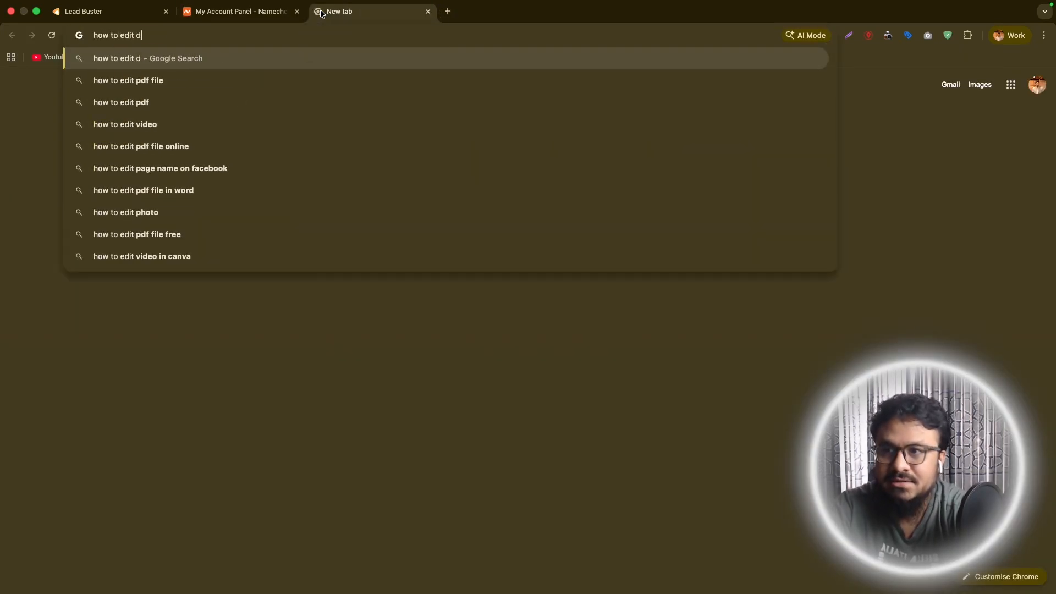
pyautogui.write('ns zone in namecheap')
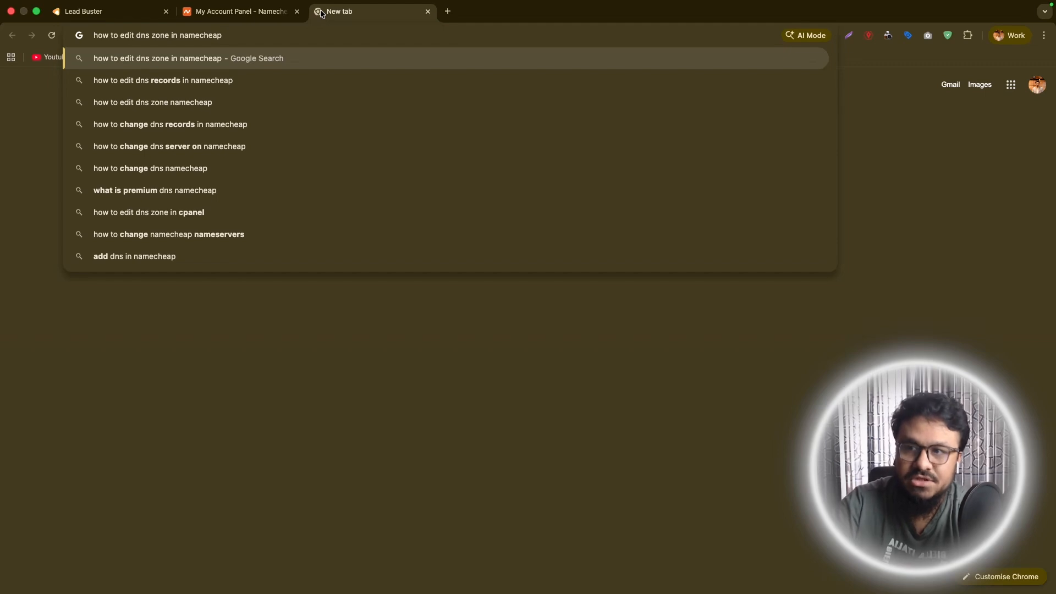
pyautogui.press('Return')
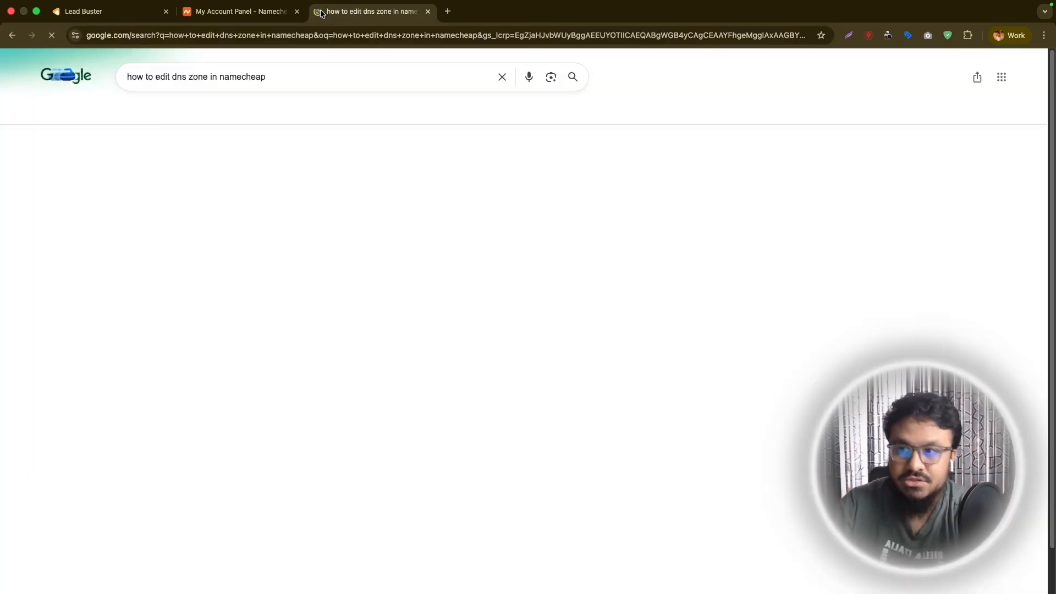
# Open the Namecheap knowledgebase article on changing DNS for a domain and read through its instructions.
pyautogui.scroll(-4, 290, 316)
pyautogui.scroll(2, 256, 297)
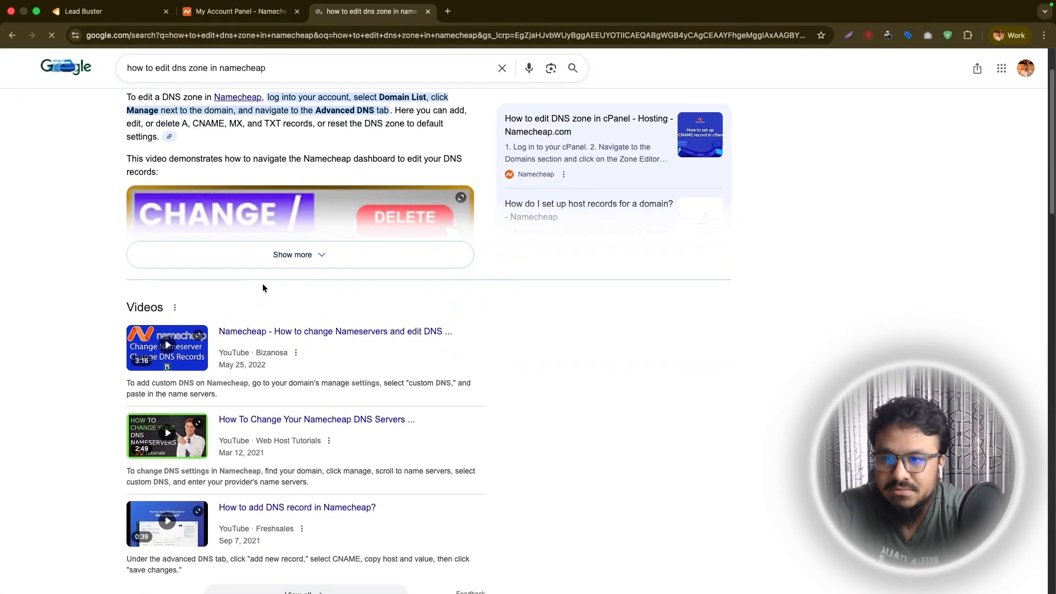
pyautogui.scroll(-5, 350, 165)
pyautogui.click(187, 372)
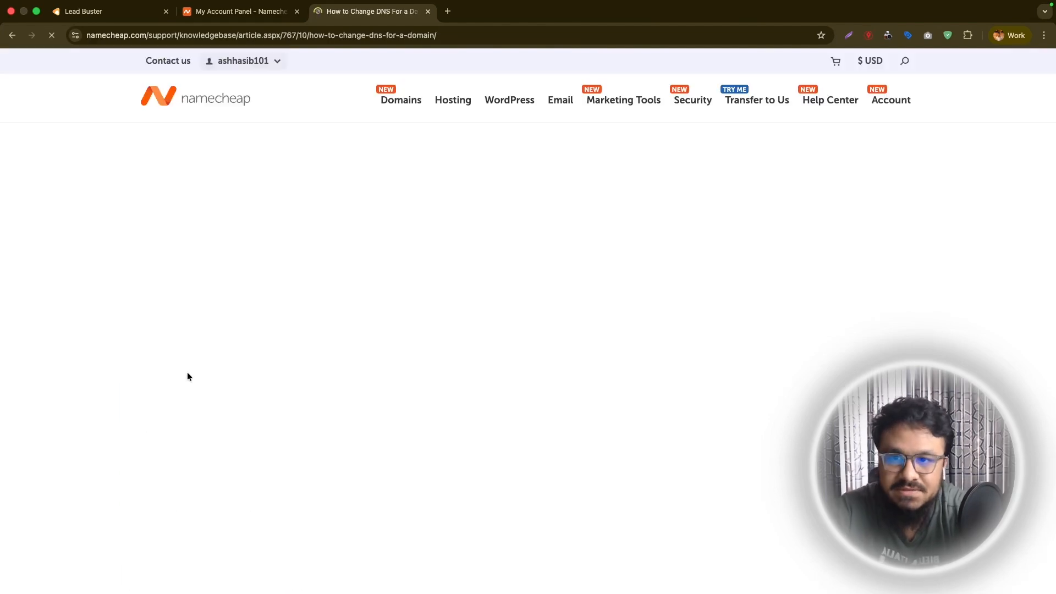
pyautogui.scroll(-15, 340, 329)
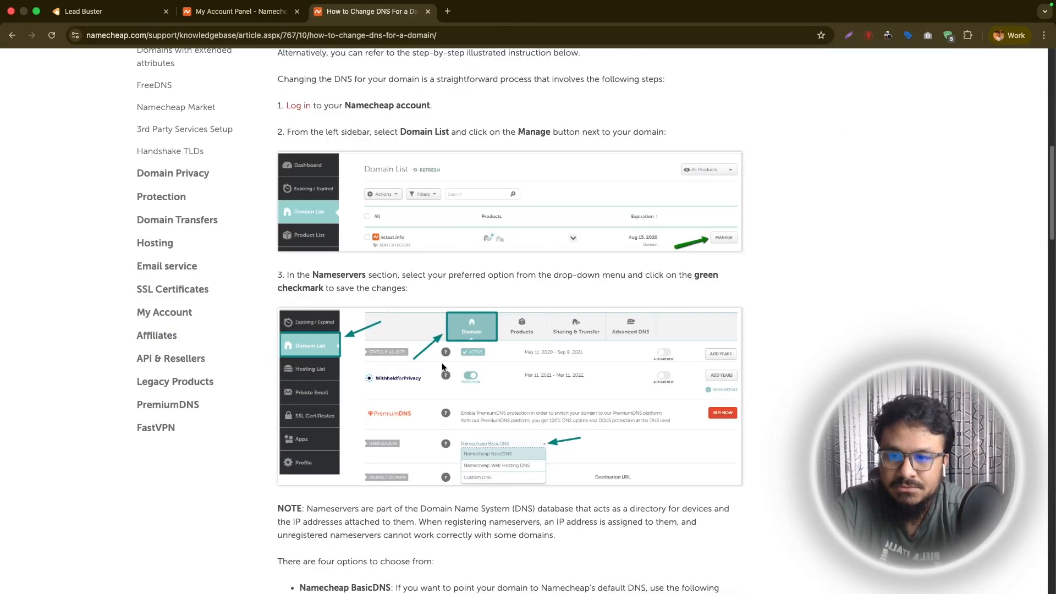
pyautogui.scroll(-2, 555, 376)
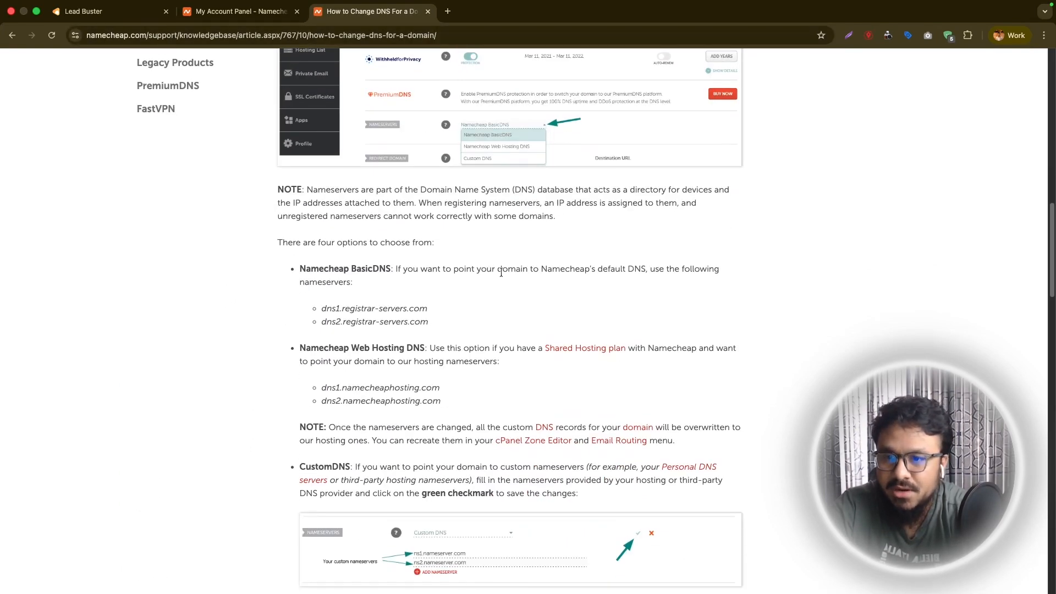
pyautogui.scroll(4, 552, 342)
# Open the management page of the caryjunkremovers.com domain in Namecheap.
pyautogui.click(231, 10)
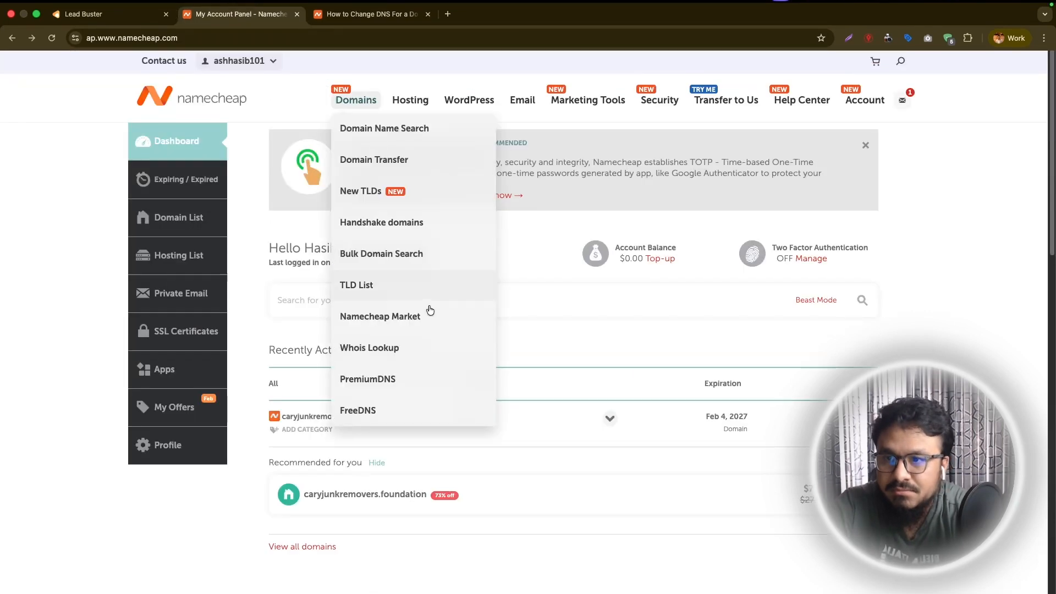
pyautogui.click(850, 417)
pyautogui.hotkey('ctrl', 'shift', 'Tab')
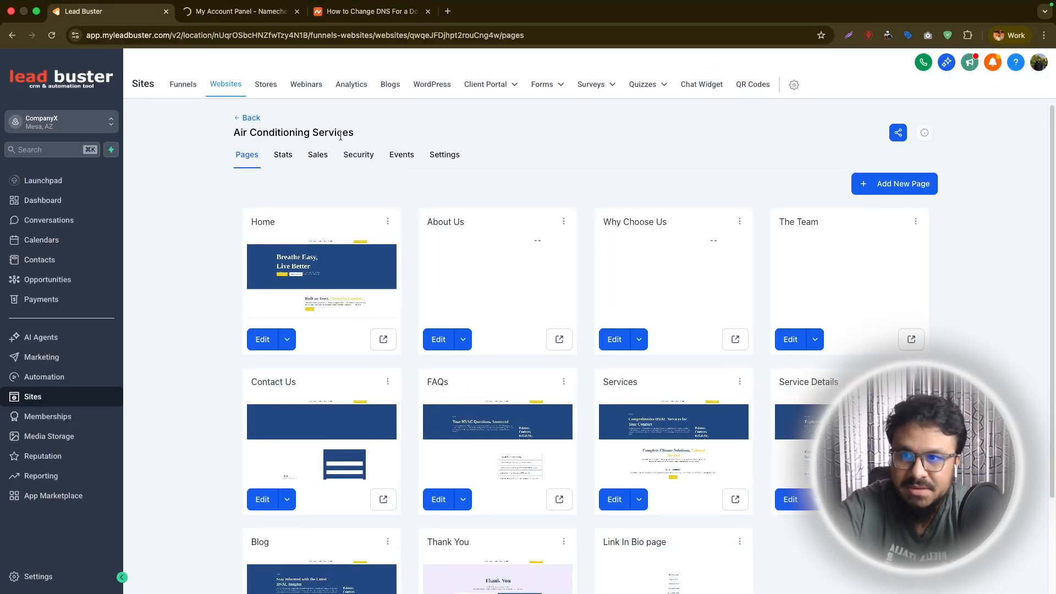
pyautogui.click(262, 15)
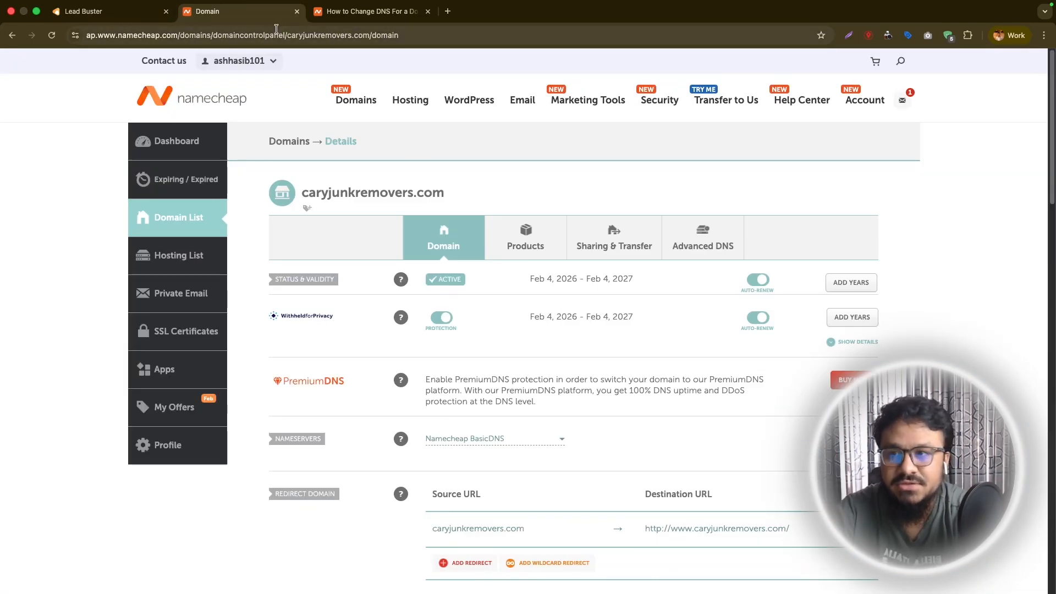
# Switch back to Lead Buster, preview the website's Home page, and close the preview.
pyautogui.hotkey('ctrl', 'shift', 'Tab')
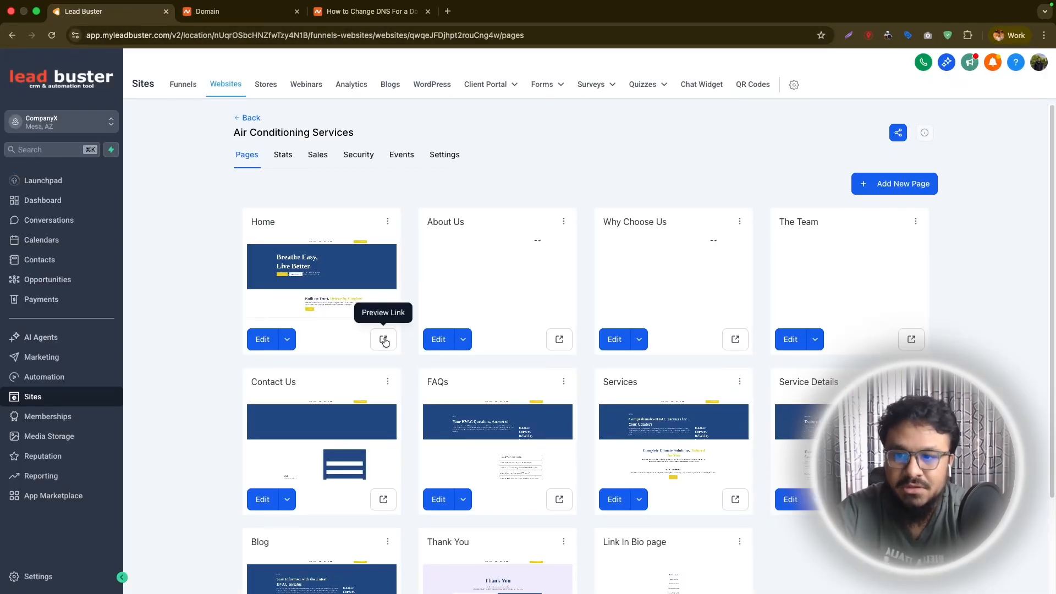
pyautogui.click(383, 339)
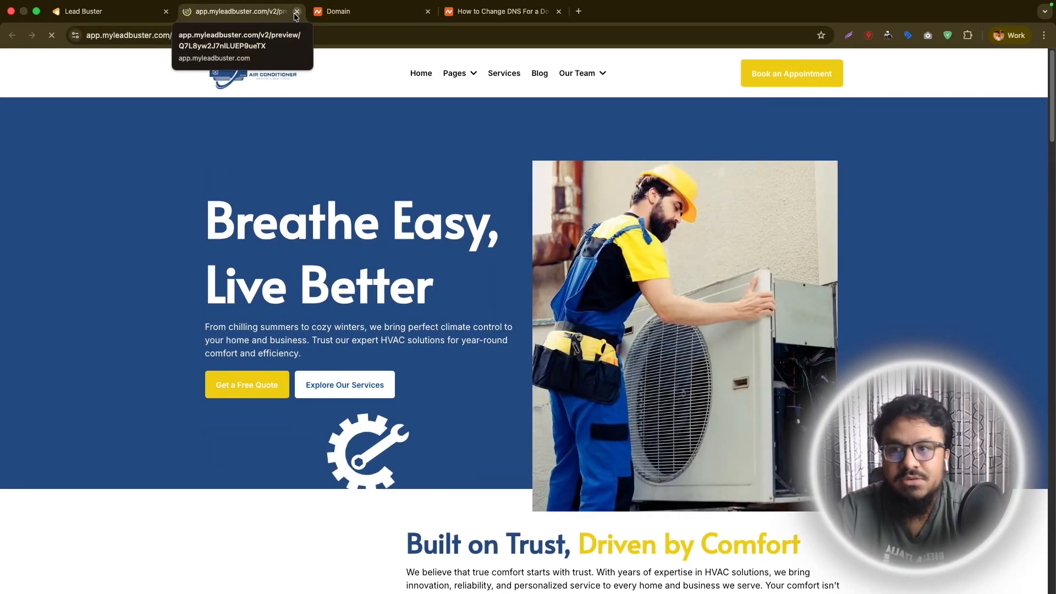
pyautogui.click(297, 12)
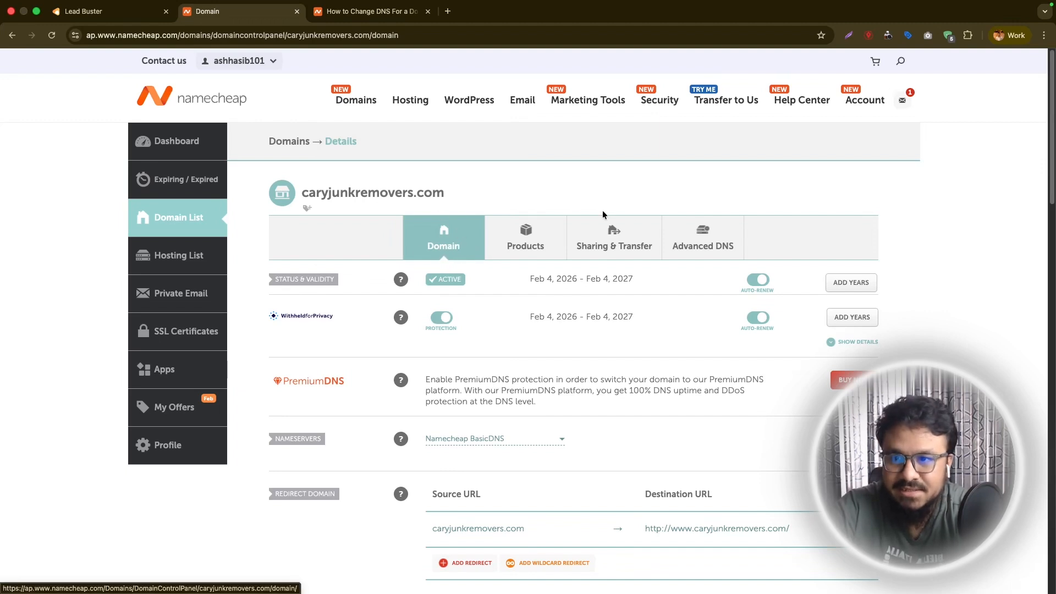
# Open the Advanced DNS settings of caryjunkremovers.com in Namecheap and look through them.
pyautogui.click(689, 234)
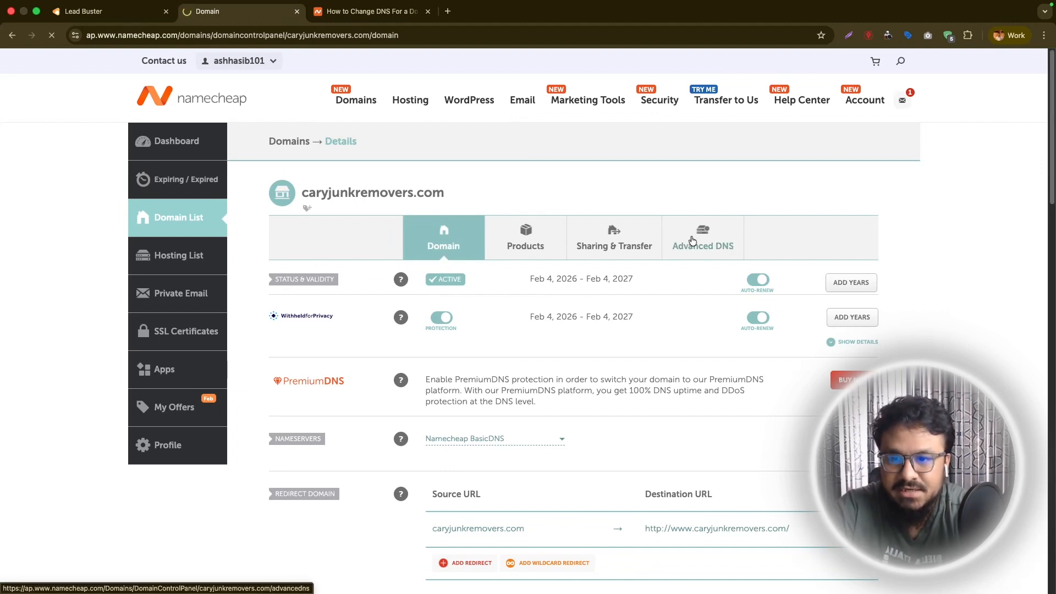
pyautogui.scroll(-7, 494, 452)
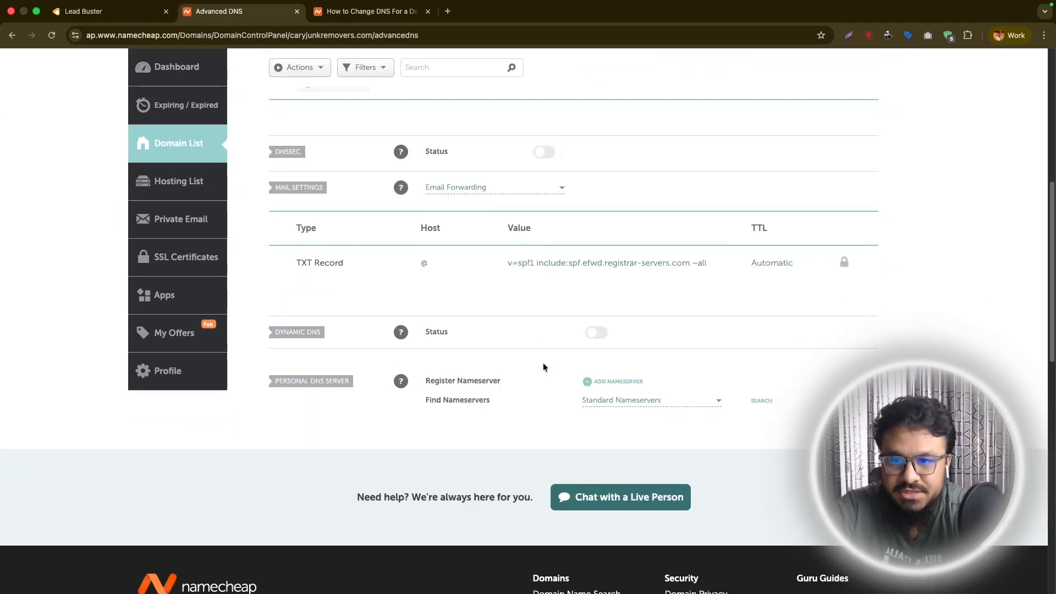
# Switch to Lead Buster and start connecting a domain for Funnel/Website/Store/Blog/Webinar in the domain settings.
pyautogui.scroll(8, 543, 363)
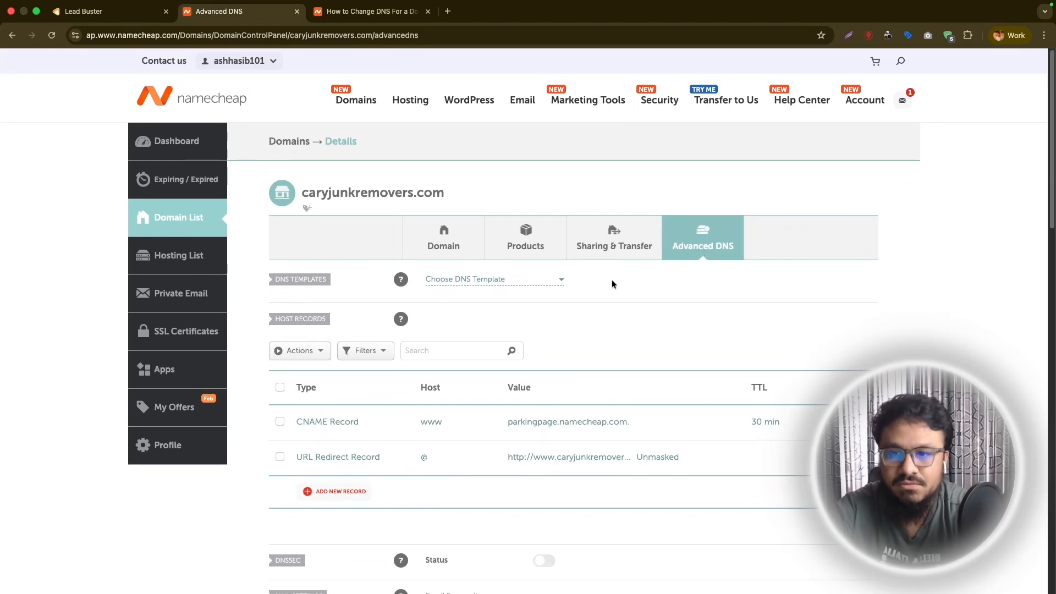
pyautogui.click(83, 11)
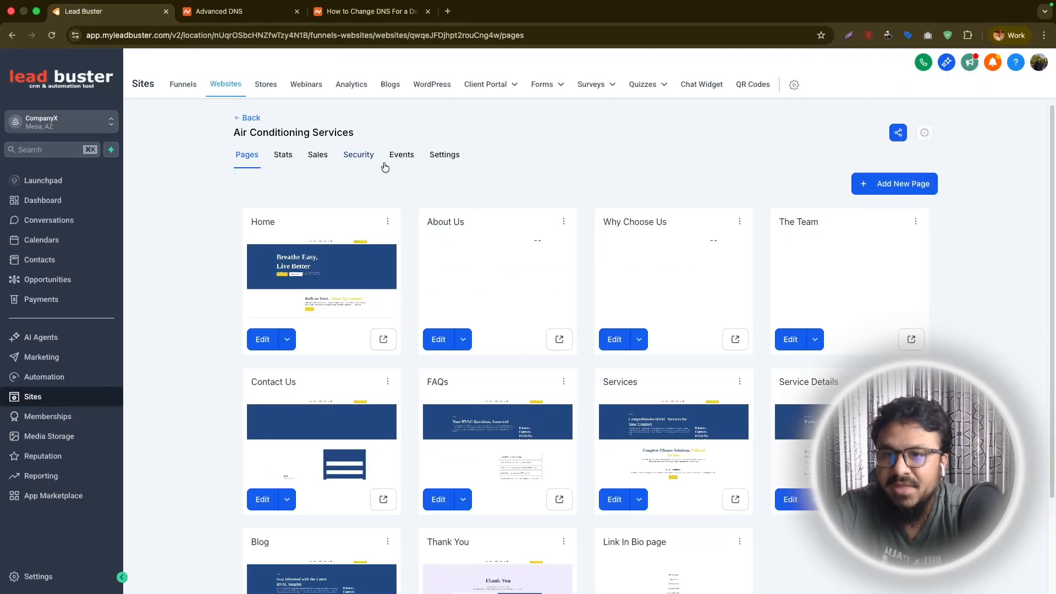
pyautogui.click(795, 87)
pyautogui.scroll(-3, 55, 418)
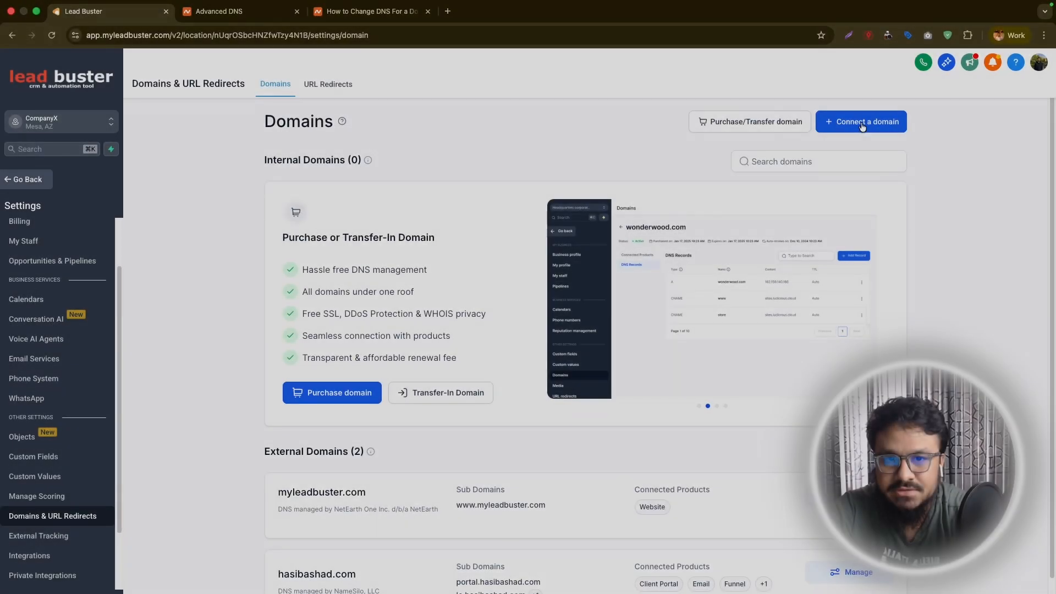
pyautogui.click(859, 121)
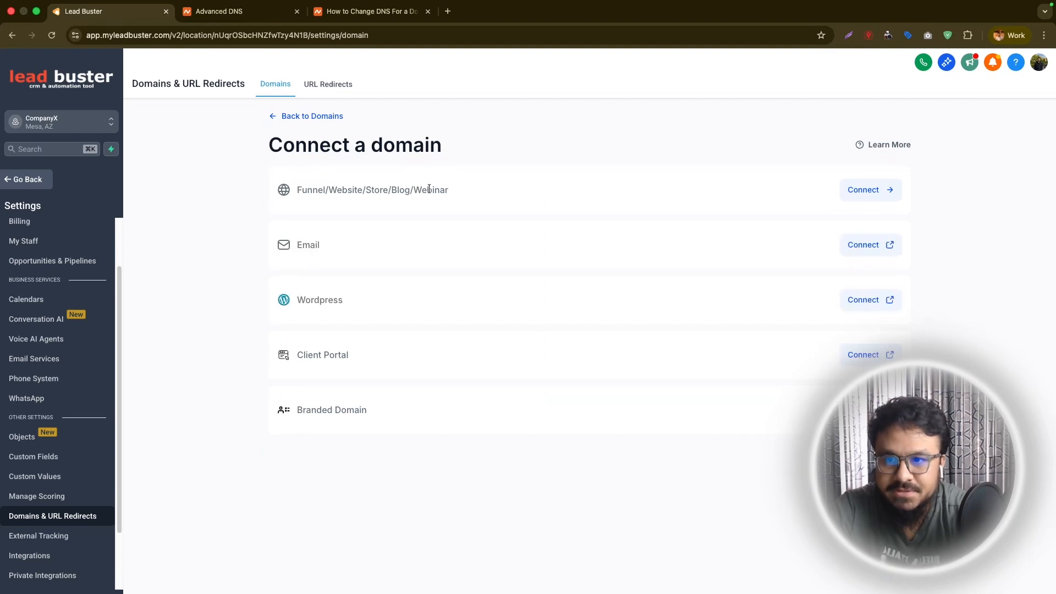
pyautogui.click(866, 192)
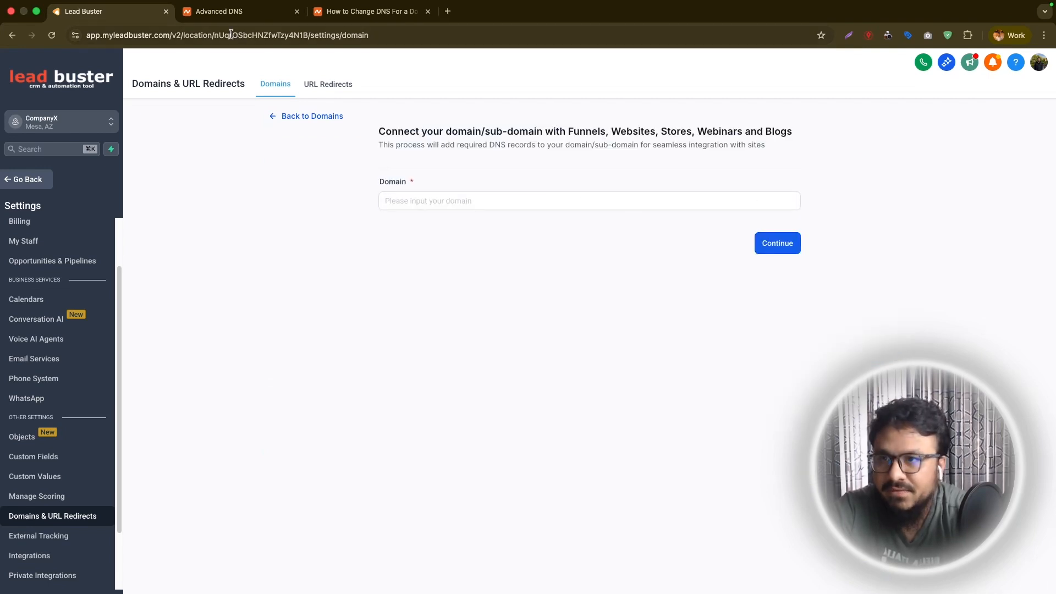
# Copy the domain name caryjunkremovers.com from Namecheap, enter it as the domain in Lead Buster, and continue.
pyautogui.click(219, 16)
pyautogui.tripleClick(372, 193)
pyautogui.press('super+c')
pyautogui.click(108, 18)
pyautogui.click(466, 206)
pyautogui.press('super+v')
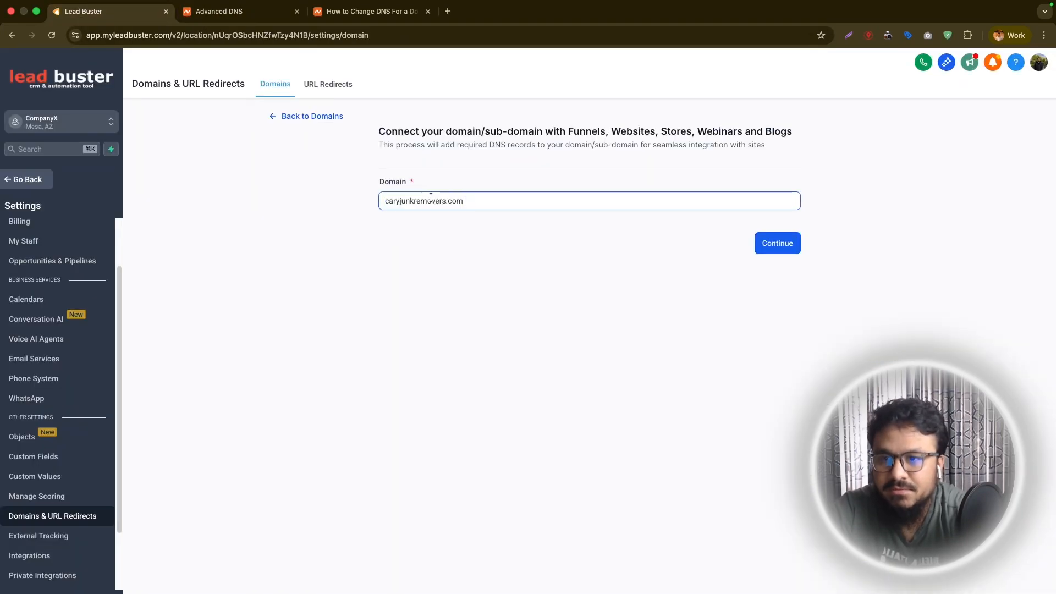
pyautogui.click(773, 252)
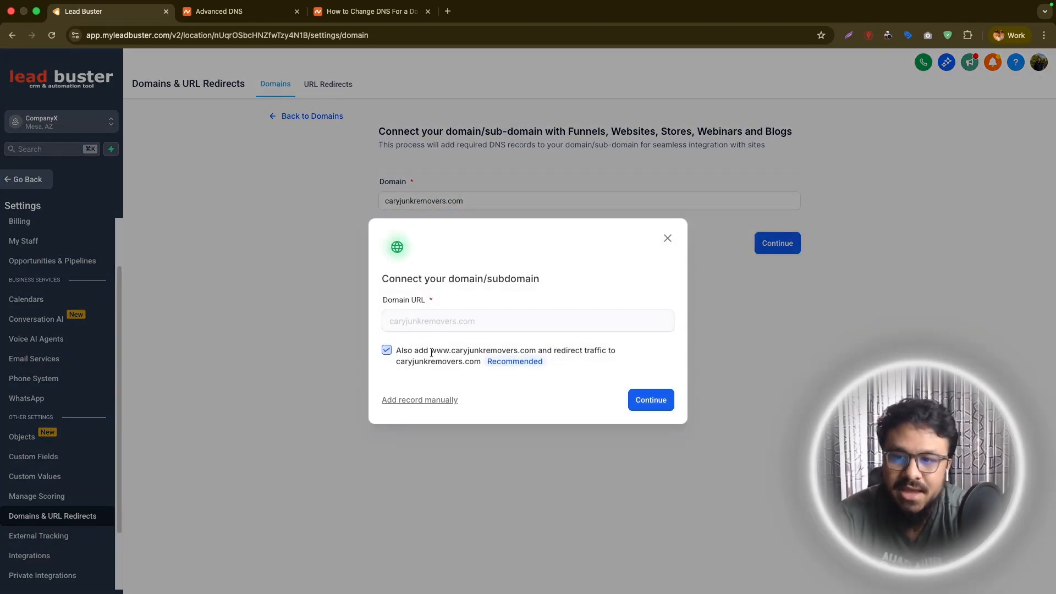
pyautogui.moveTo(431, 350); pyautogui.dragTo(535, 351)
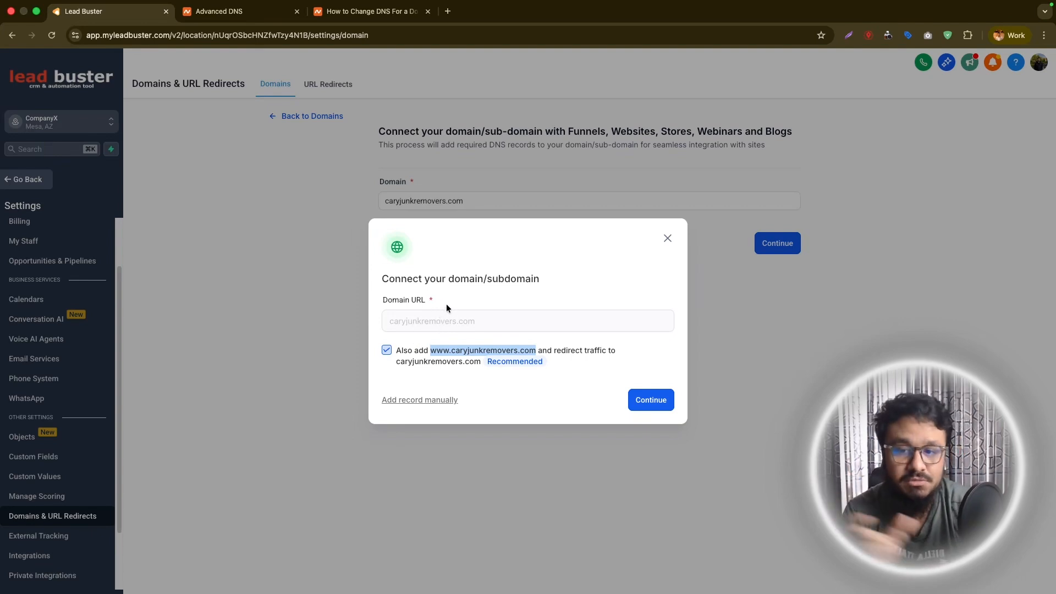
pyautogui.moveTo(430, 350); pyautogui.dragTo(534, 347)
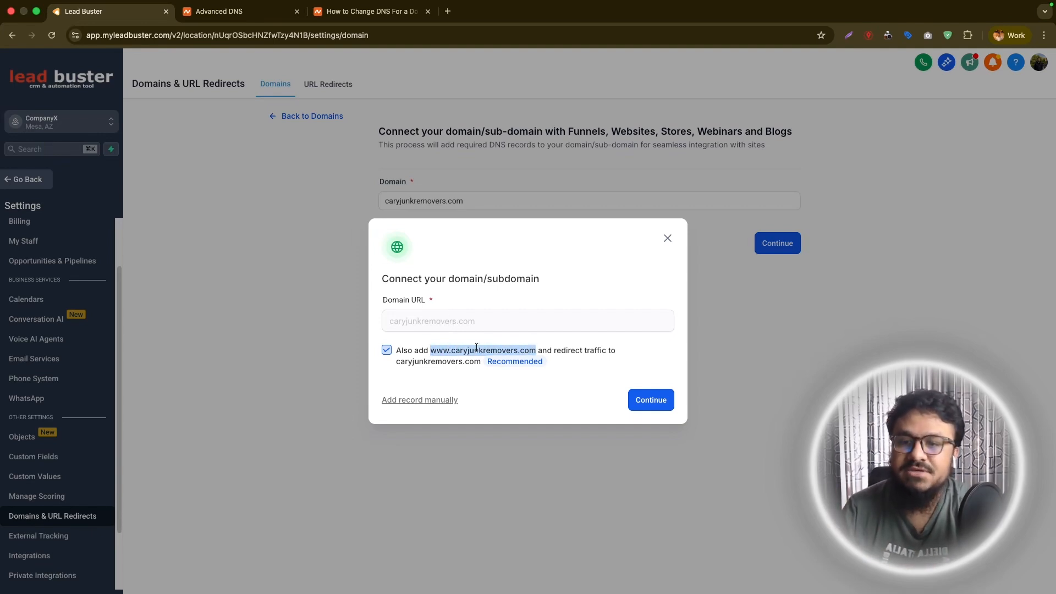
pyautogui.click(440, 350)
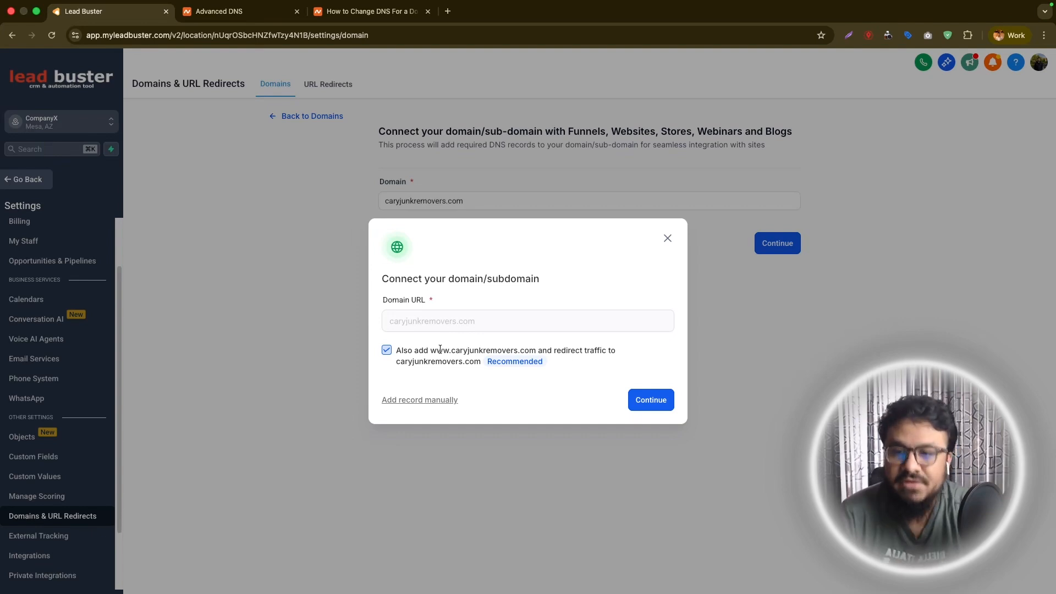
pyautogui.moveTo(431, 350); pyautogui.dragTo(534, 350)
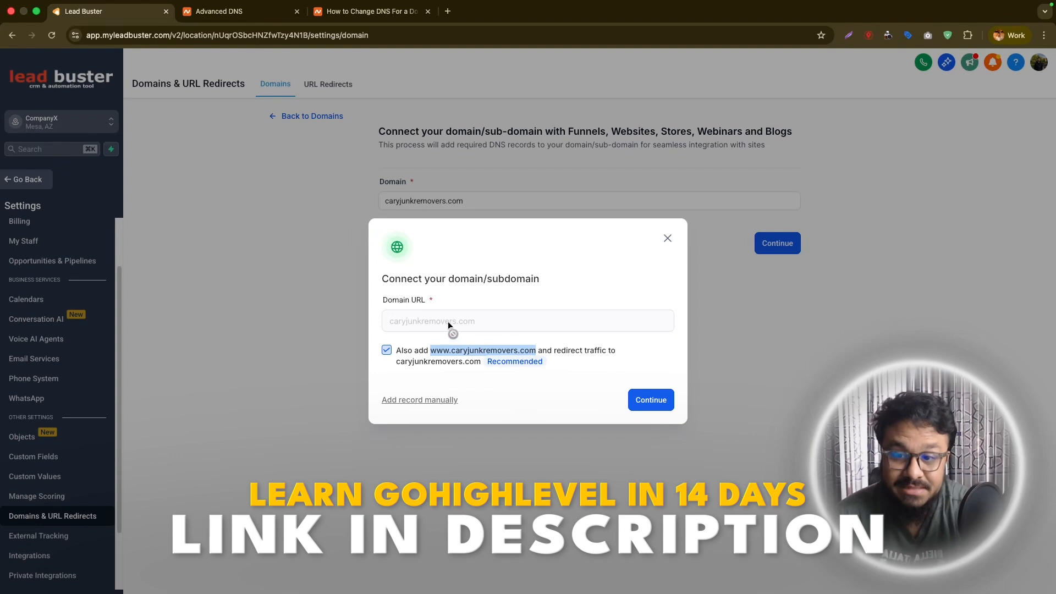
pyautogui.moveTo(390, 321); pyautogui.dragTo(398, 322)
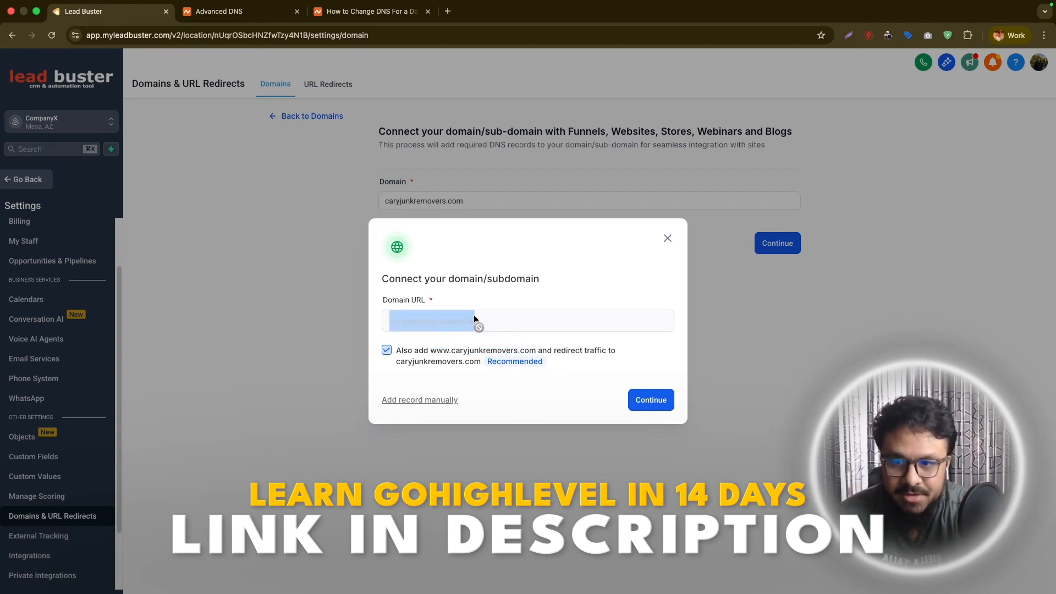
pyautogui.click(481, 292)
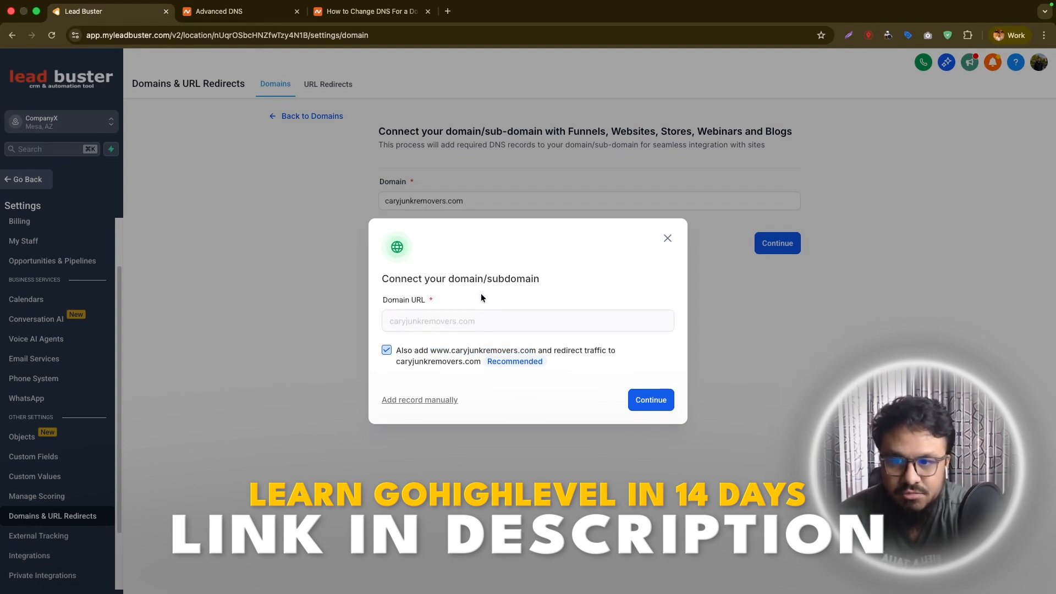
pyautogui.click(425, 401)
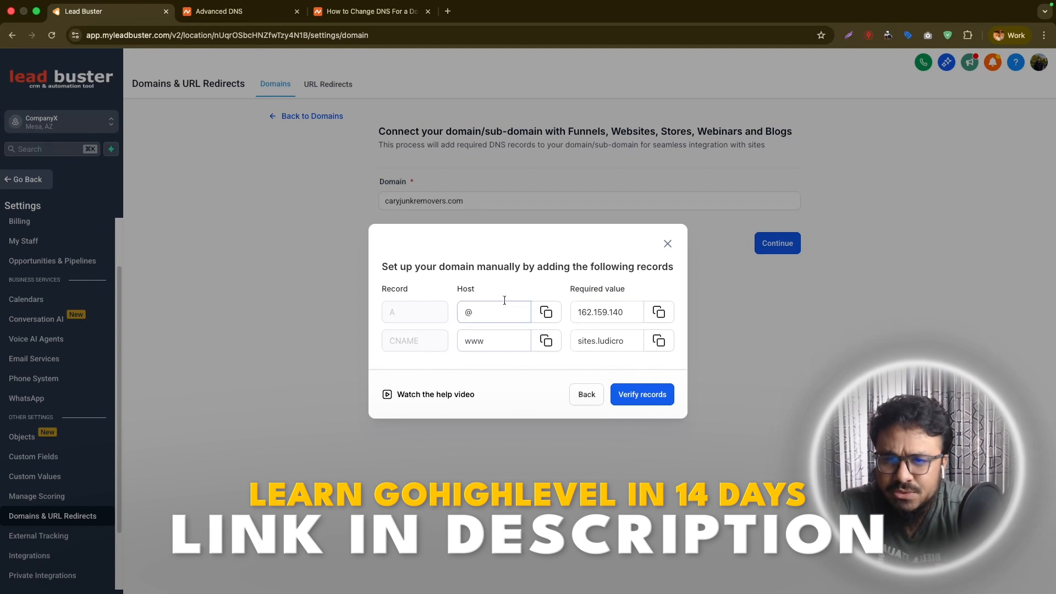
# Compare the A and CNAME records required by Lead Buster with the host records of caryjunkremovers.com in Namecheap.
pyautogui.click(242, 12)
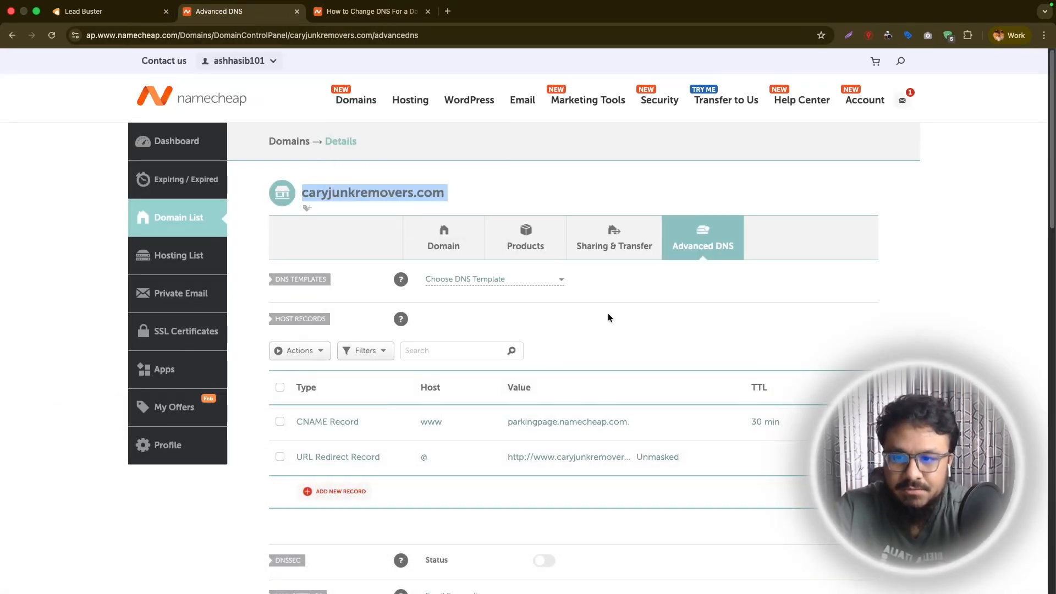
pyautogui.scroll(-1, 608, 317)
pyautogui.click(107, 18)
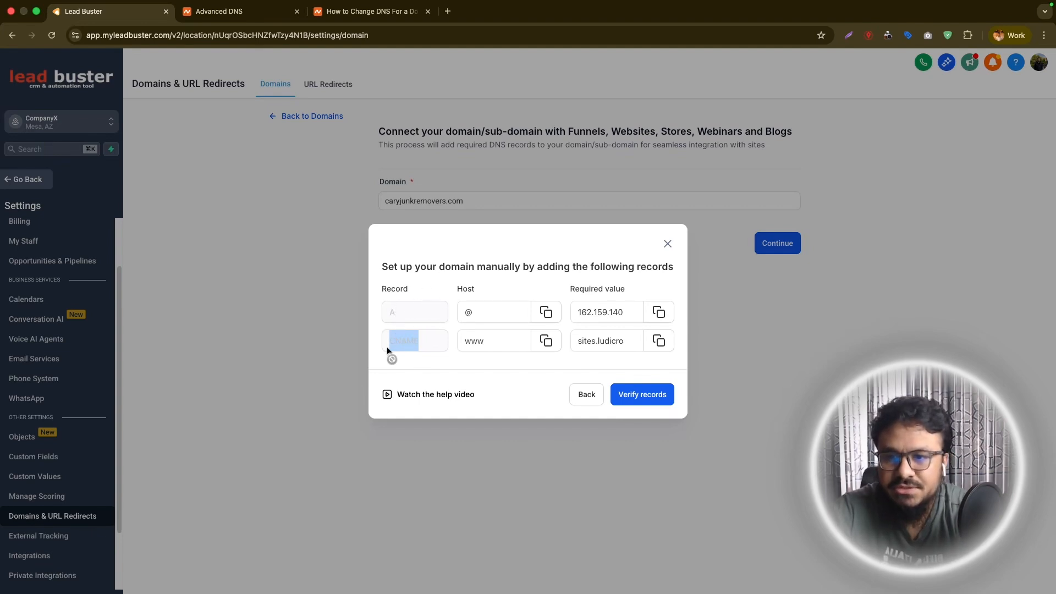
pyautogui.click(219, 11)
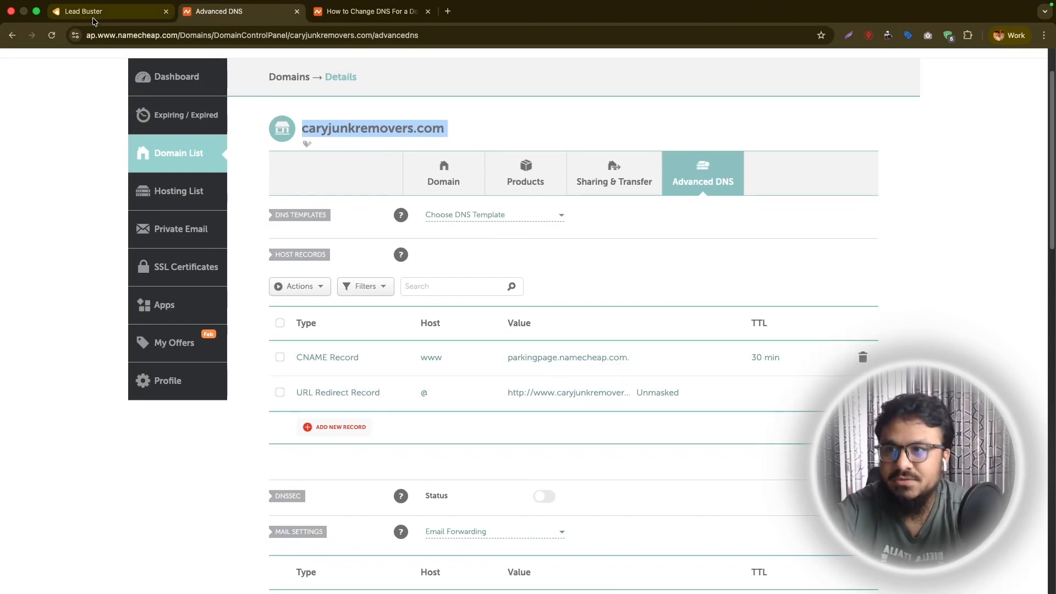
pyautogui.click(82, 11)
pyautogui.click(492, 341)
pyautogui.moveTo(492, 340); pyautogui.dragTo(457, 340)
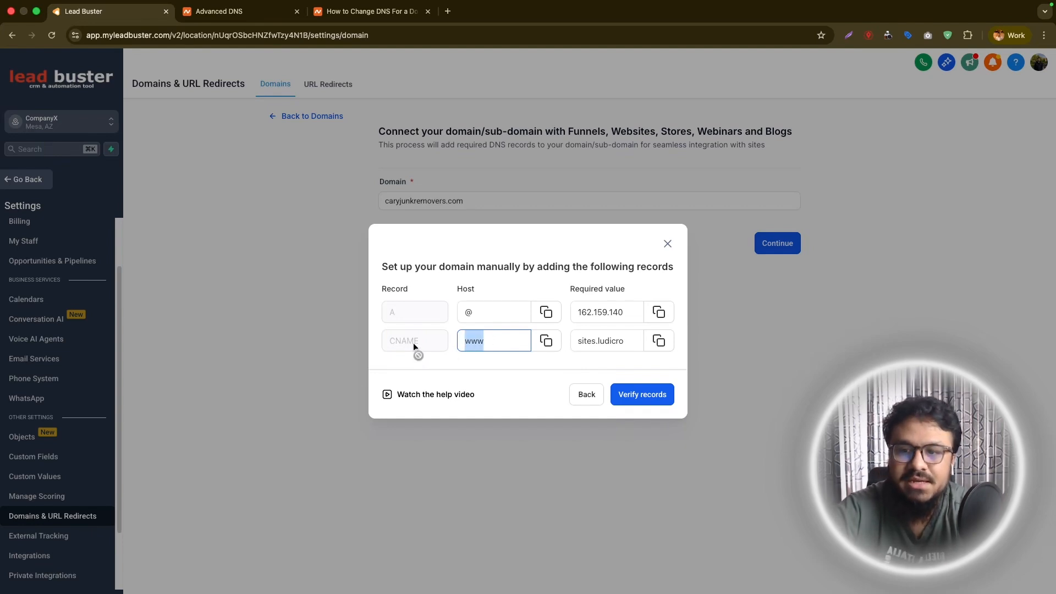
# Delete the www CNAME record pointing to parkingpage.namecheap.com from the host records in Namecheap.
pyautogui.hotkey('ctrl', 'Tab')
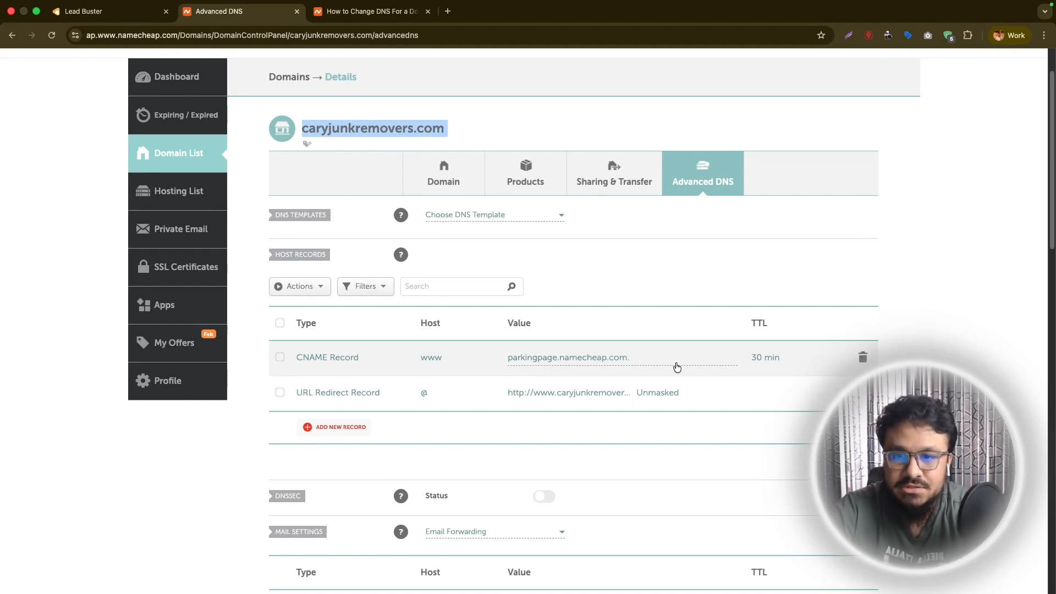
pyautogui.click(863, 360)
pyautogui.click(813, 407)
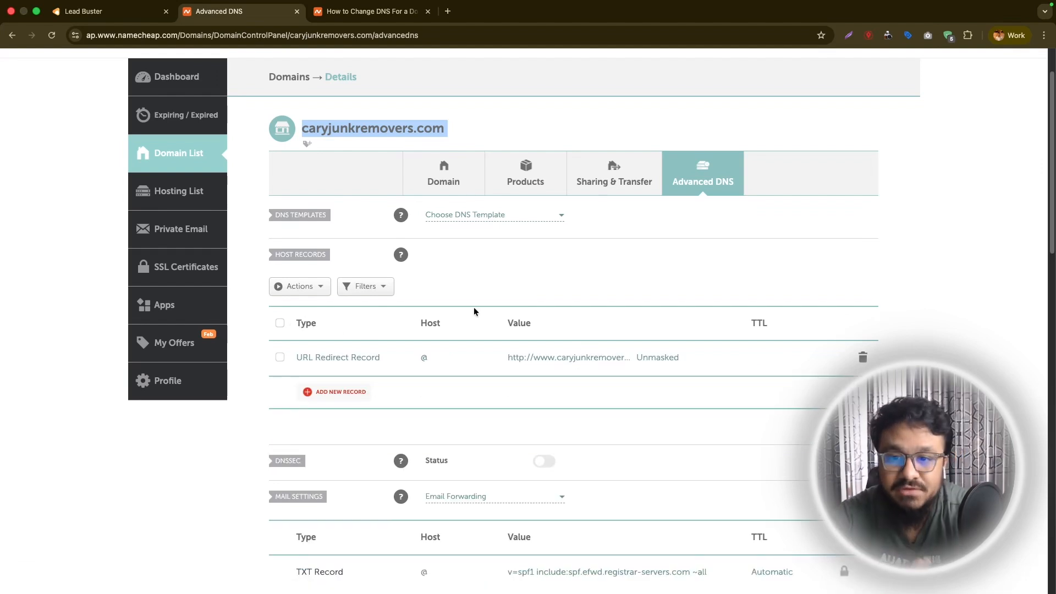
# Copy the required A record host from Lead Buster and add a new A Record row to Namecheap's host records.
pyautogui.click(117, 18)
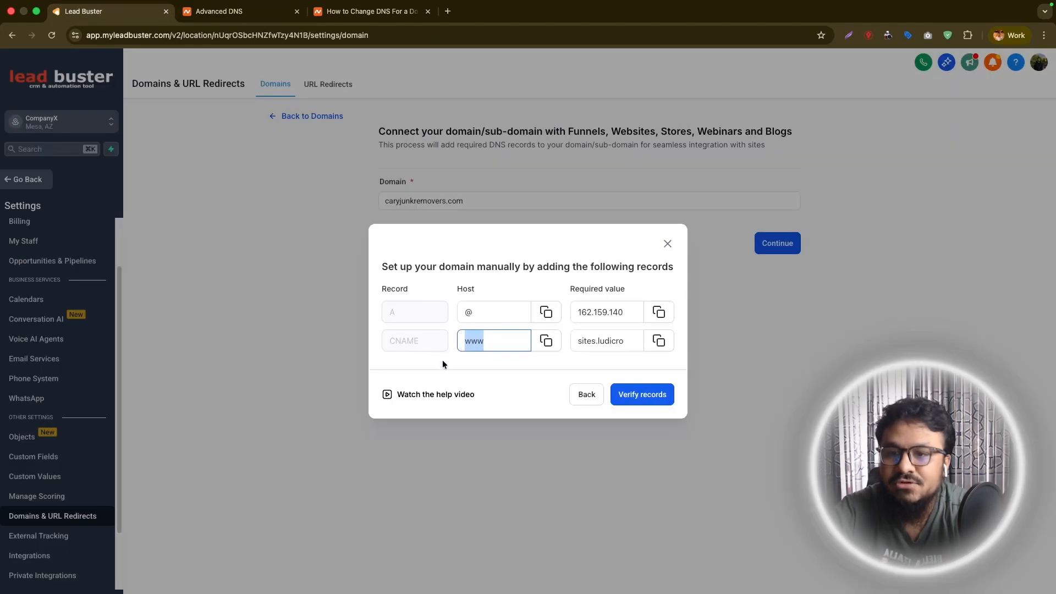
pyautogui.click(546, 313)
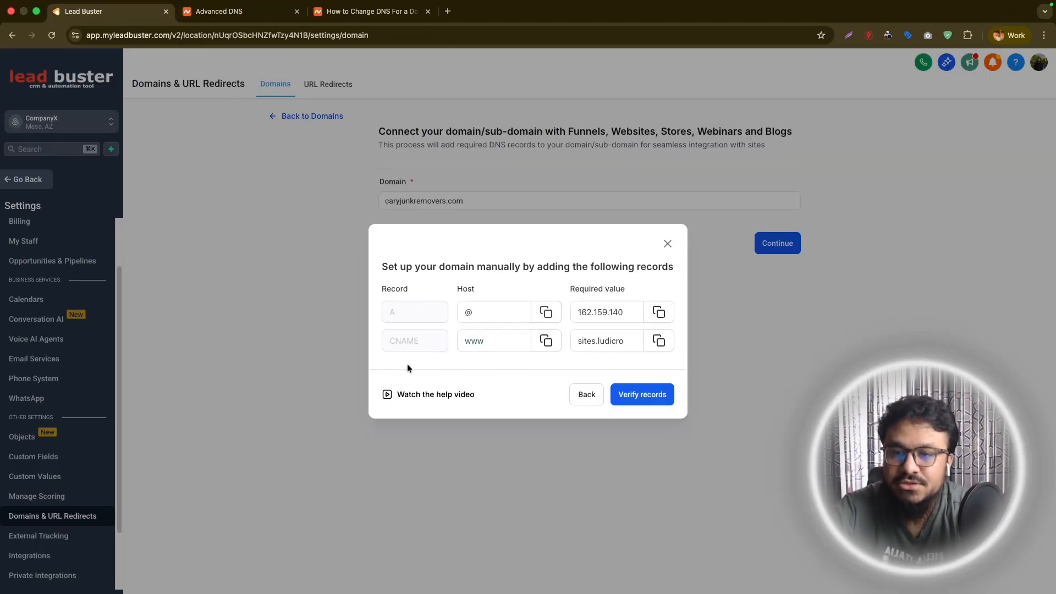
pyautogui.click(219, 11)
pyautogui.scroll(-3, 427, 394)
pyautogui.scroll(5, 423, 405)
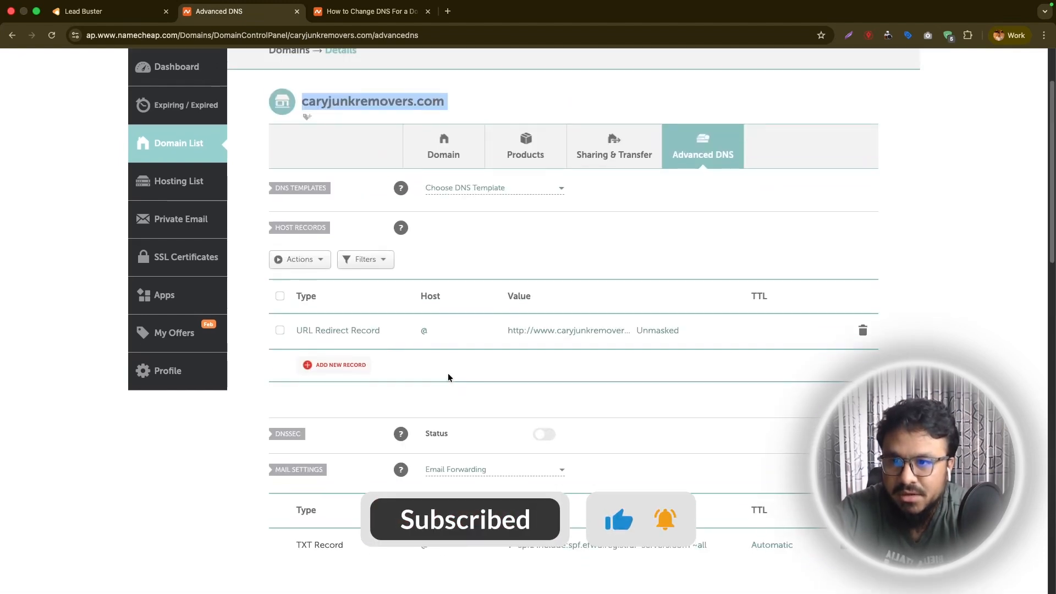
pyautogui.scroll(-4, 490, 335)
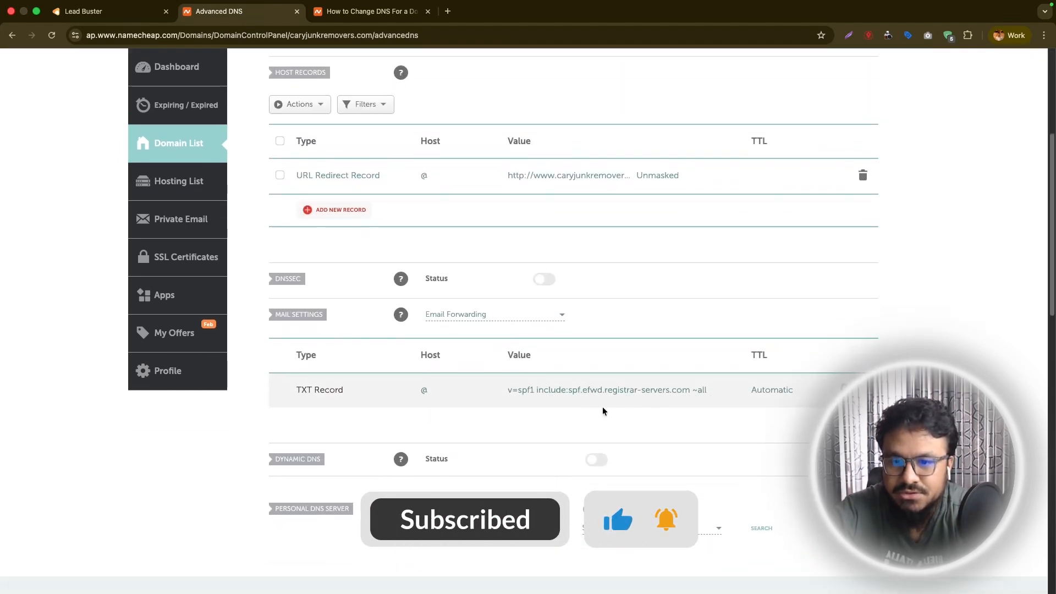
pyautogui.scroll(4, 603, 407)
pyautogui.click(330, 460)
pyautogui.scroll(-4, 330, 462)
pyautogui.click(337, 240)
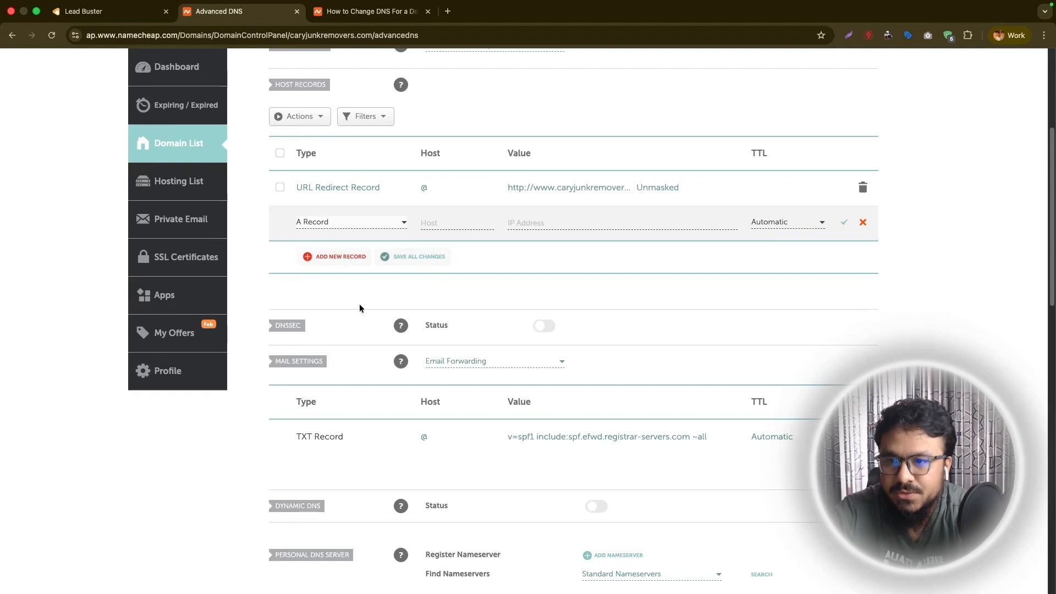
# Fill in the new A record with host @ and IP address 162.159.140.166 copied from Lead Buster, and save it.
pyautogui.click(431, 221)
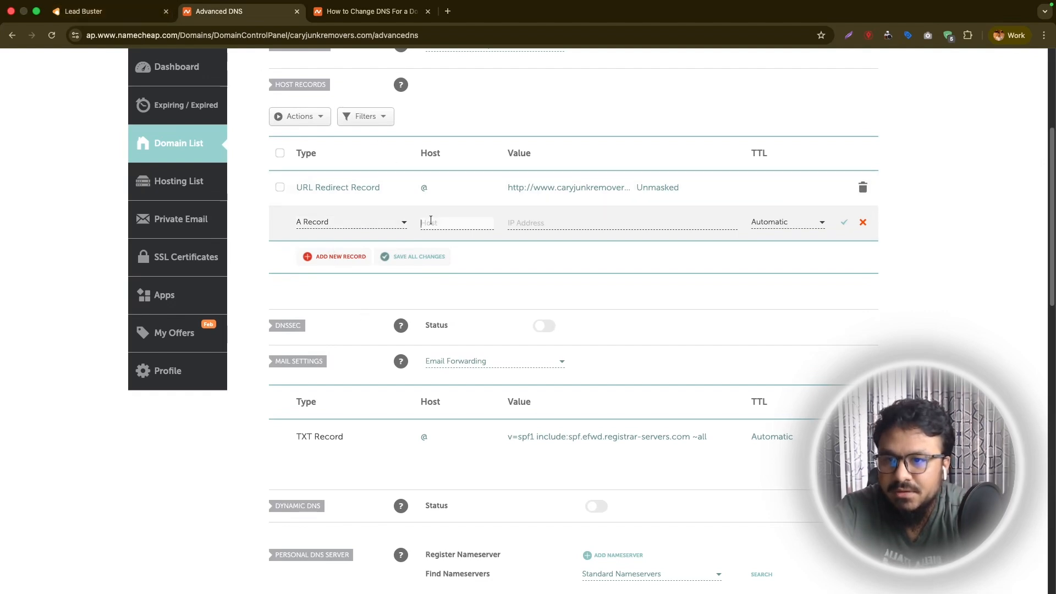
pyautogui.click(121, 13)
pyautogui.click(545, 312)
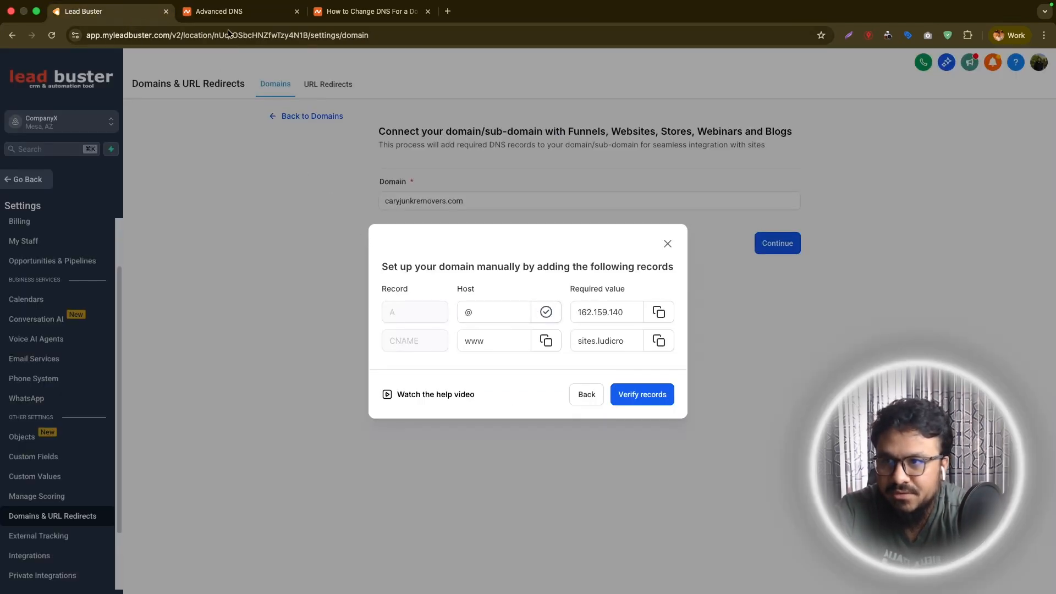
pyautogui.click(229, 12)
pyautogui.click(132, 12)
pyautogui.click(659, 312)
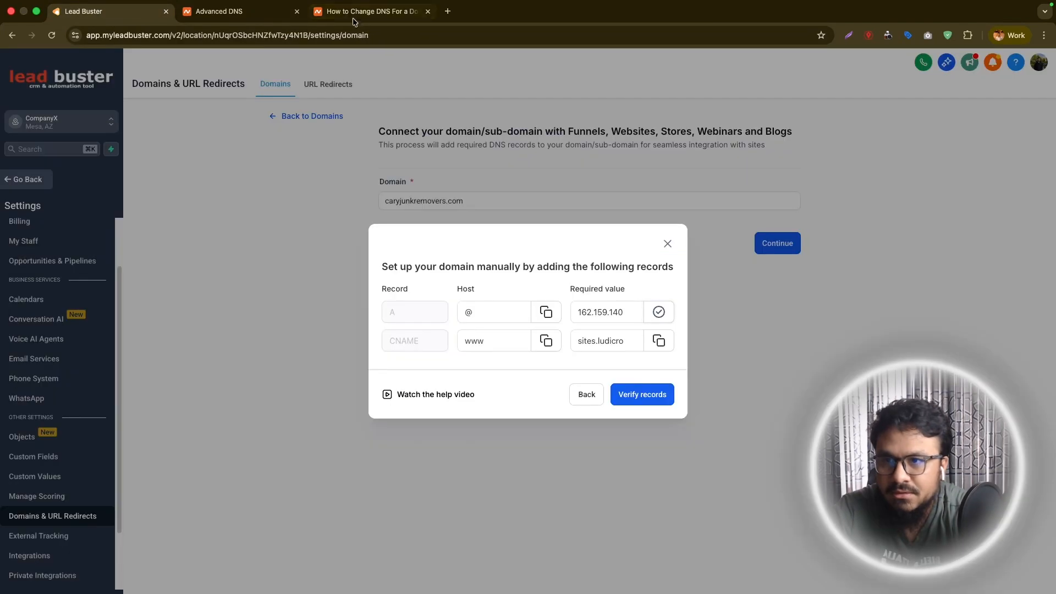
pyautogui.click(262, 14)
pyautogui.click(623, 225)
pyautogui.press('super+v')
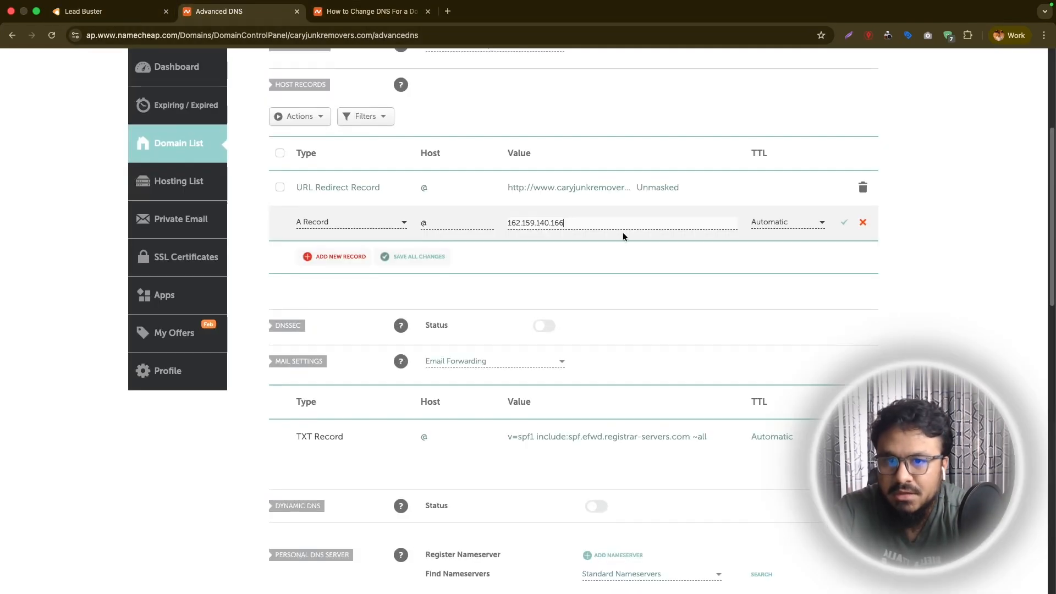
pyautogui.click(843, 223)
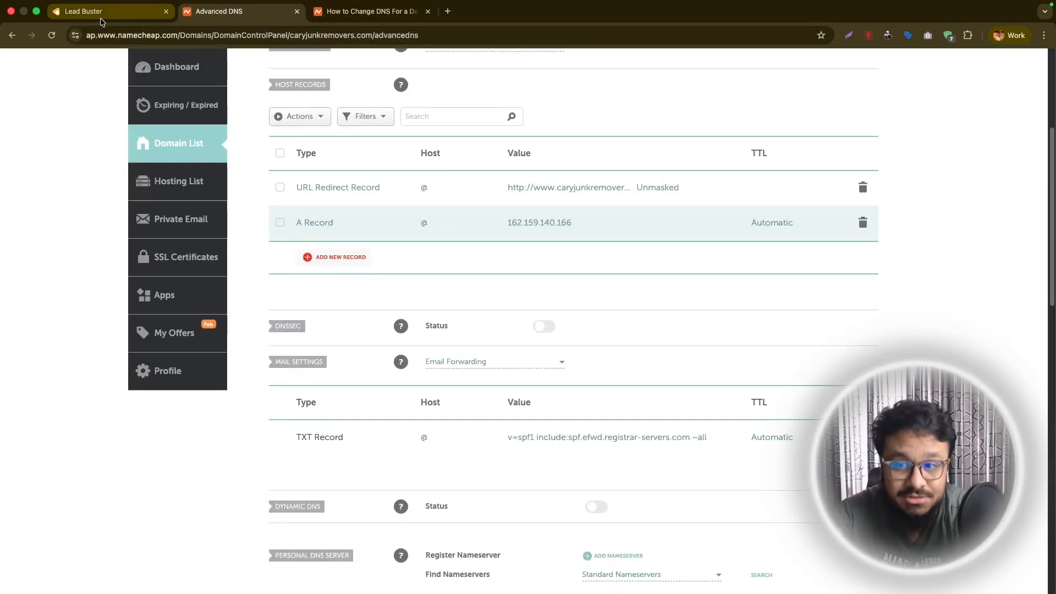
# Add a CNAME record in Namecheap with host www and the required CNAME value copied from Lead Buster.
pyautogui.click(332, 255)
pyautogui.click(337, 316)
pyautogui.hotkey('ctrl', 'shift', 'Tab')
pyautogui.click(248, 11)
pyautogui.press('Tab')
pyautogui.write('www')
pyautogui.click(121, 19)
pyautogui.click(662, 342)
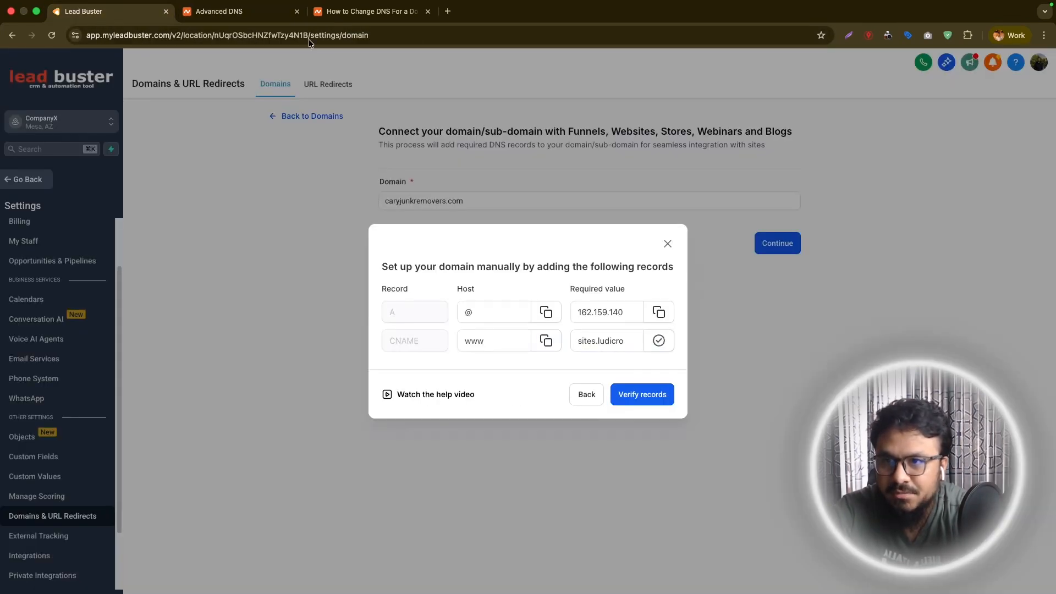
pyautogui.click(253, 12)
pyautogui.click(531, 225)
pyautogui.press('super+v')
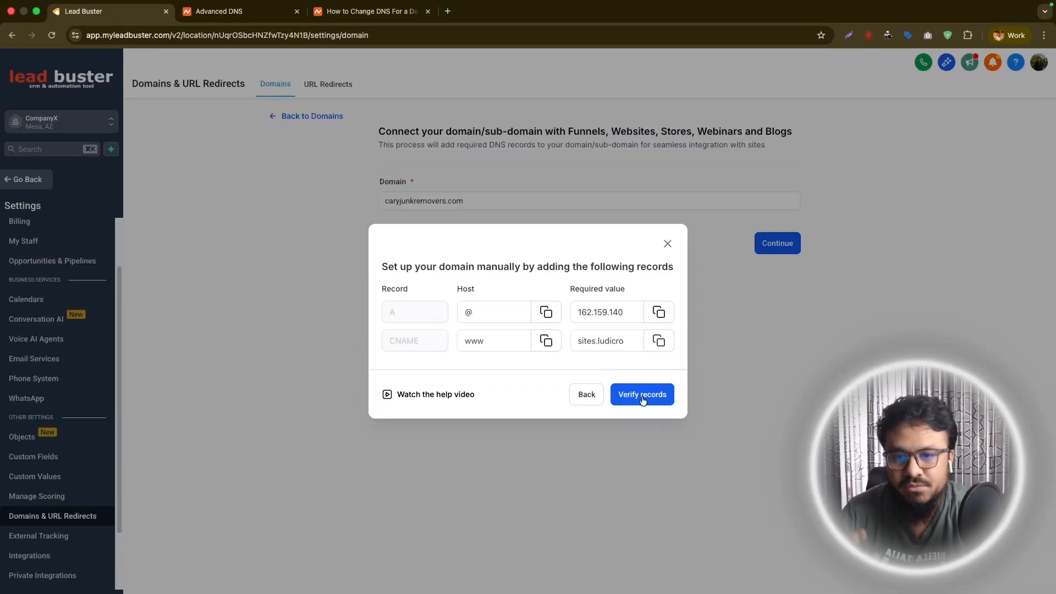
# Verify the DNS records in Lead Buster, retrying if needed, and select Website as the domain's product type.
pyautogui.click(642, 396)
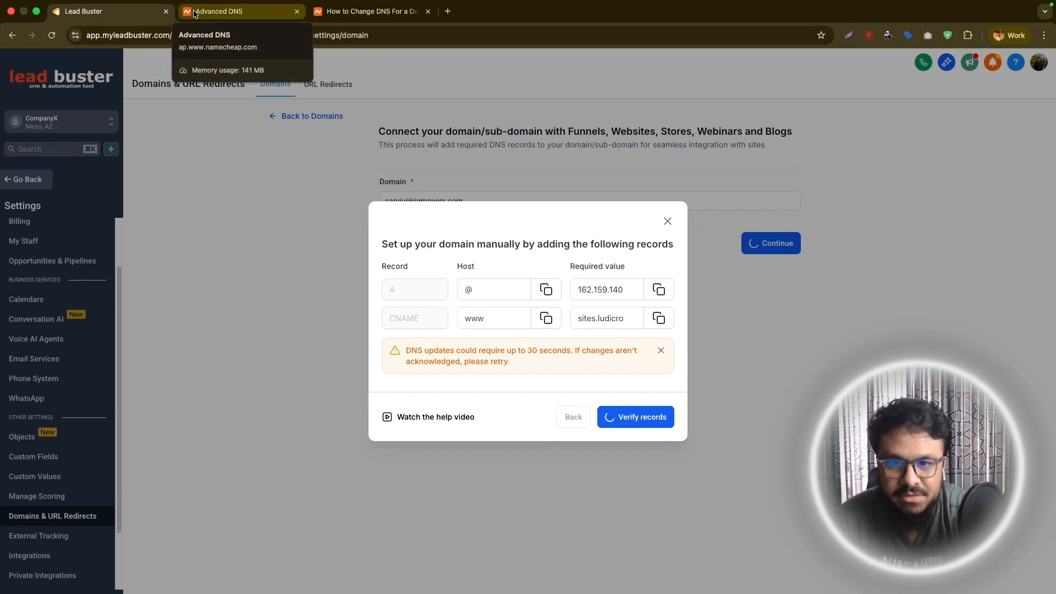
pyautogui.click(638, 420)
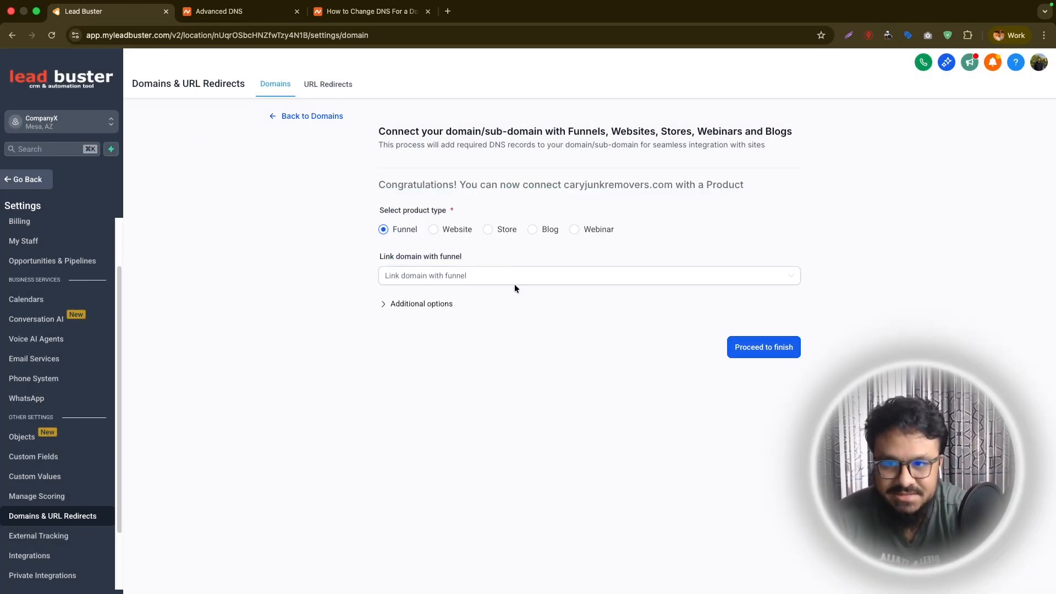
pyautogui.click(433, 230)
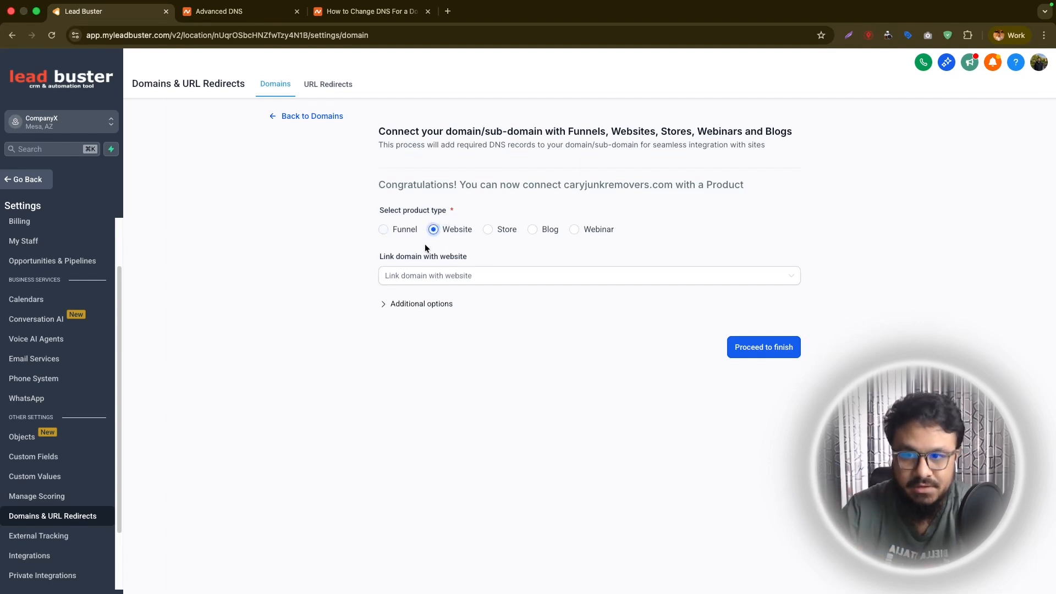
# Rename the Air Conditioning Services website to Cary Junk Removers in its website settings and save the change.
pyautogui.click(395, 273)
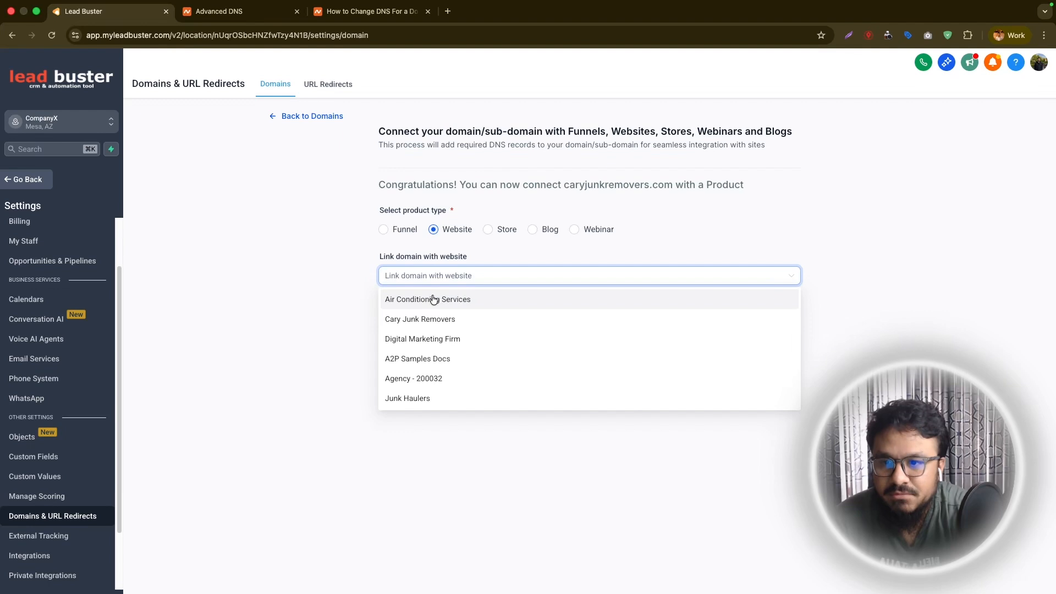
pyautogui.click(25, 180)
pyautogui.moveTo(233, 134); pyautogui.dragTo(358, 136)
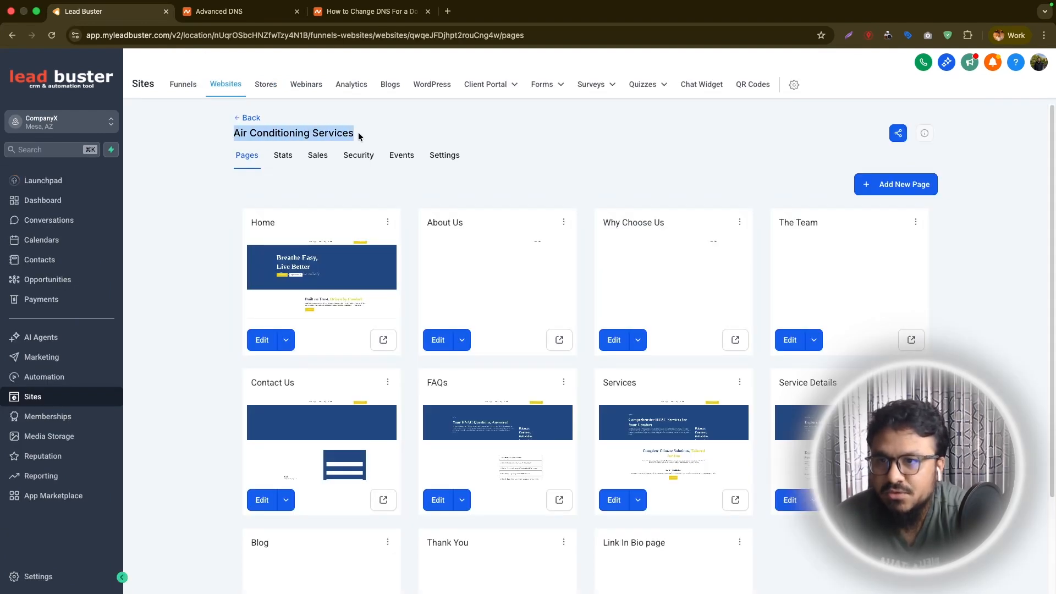
pyautogui.click(450, 157)
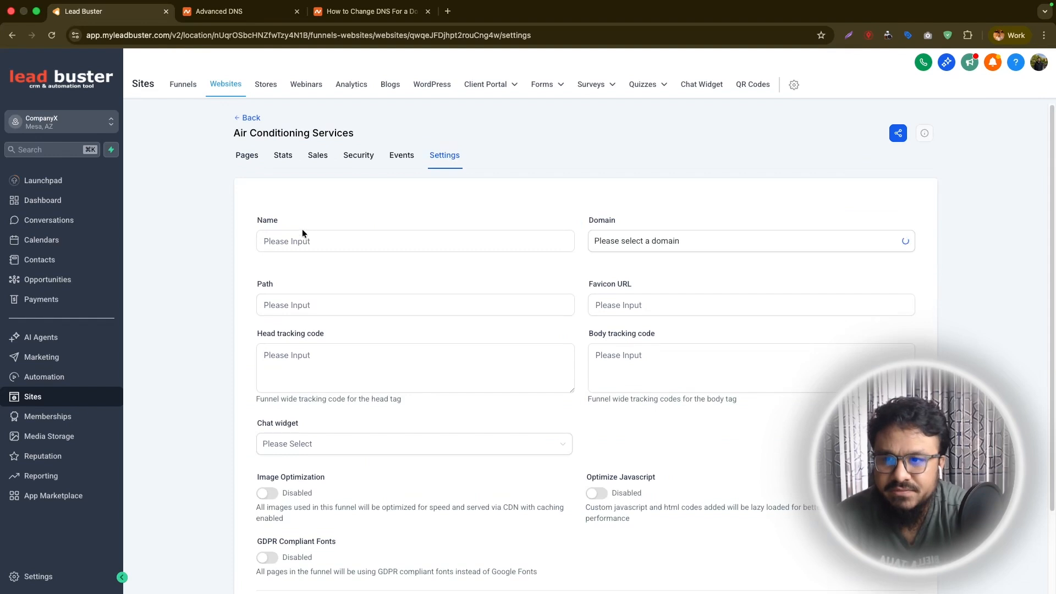
pyautogui.tripleClick(322, 229)
pyautogui.write('Cary Ju')
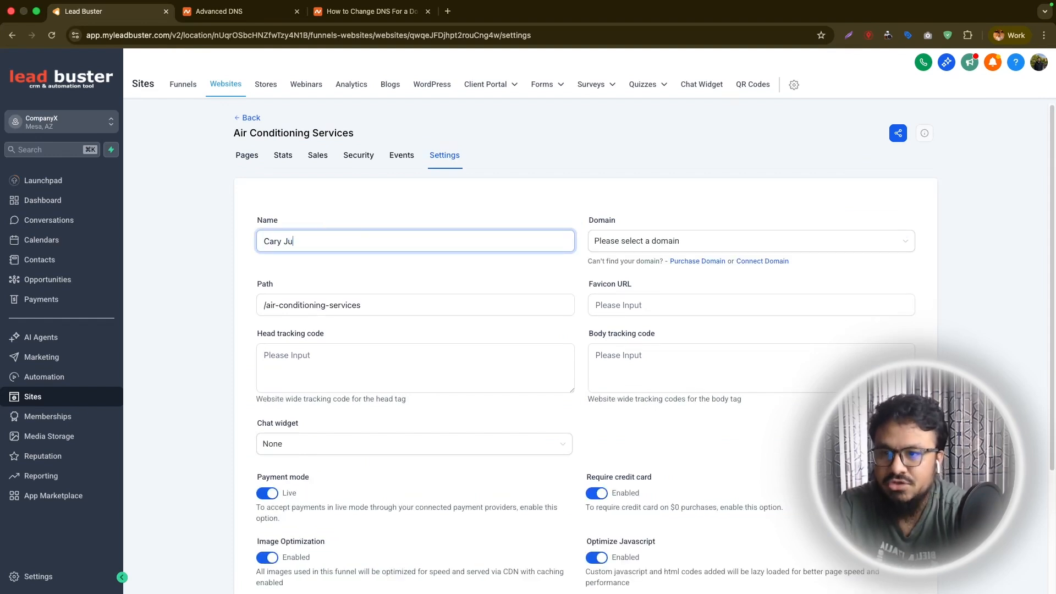
pyautogui.write('nk Removal')
pyautogui.scroll(-3, 586, 330)
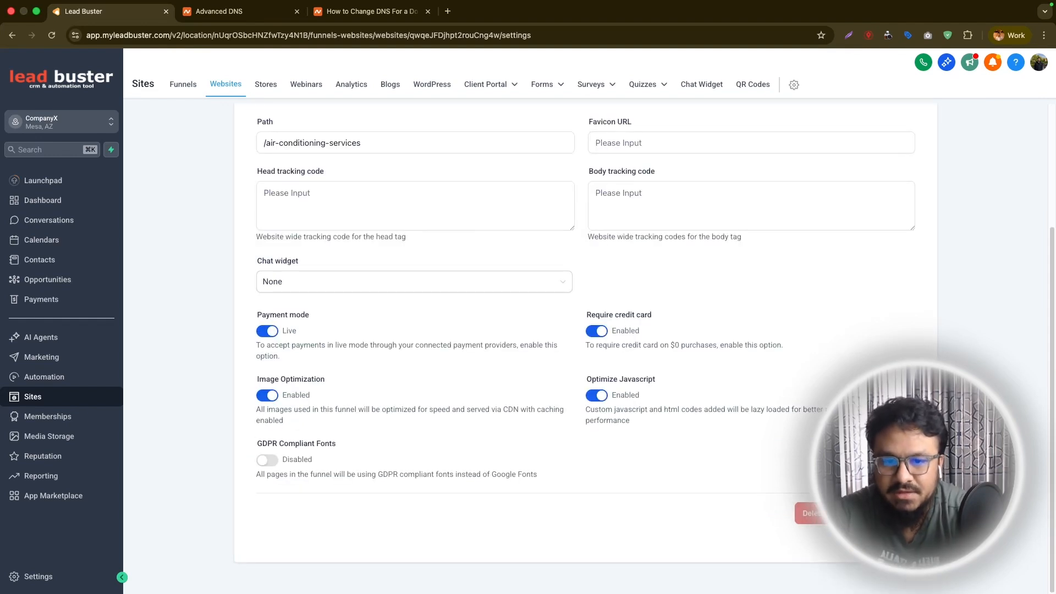
pyautogui.scroll(3, 585, 283)
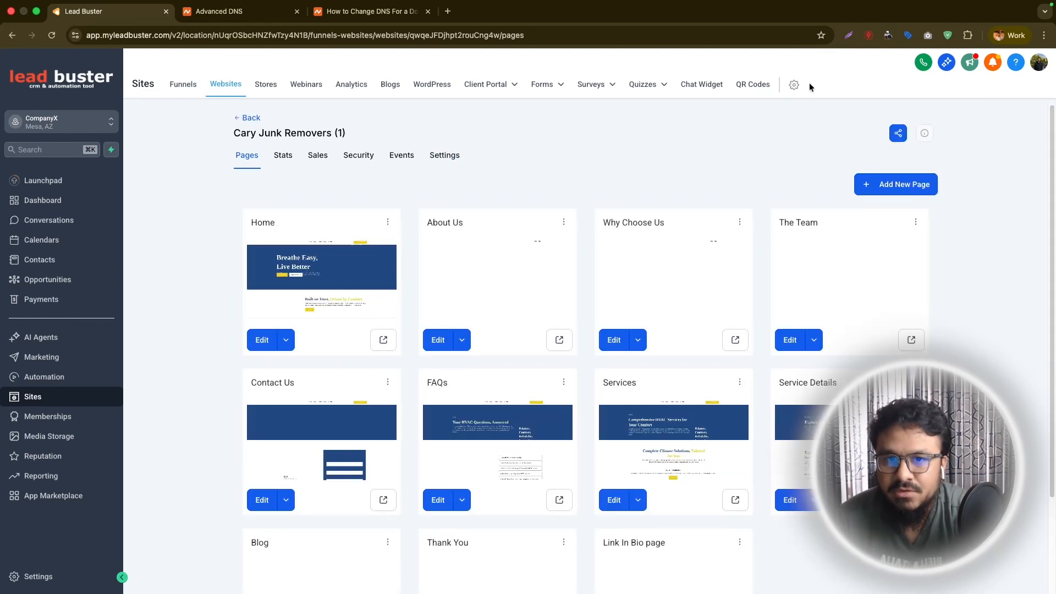
# Connect caryjunkremovers.com to the Cary Junk Removers (1) website with Home as the default page, and finish the setup.
pyautogui.click(792, 86)
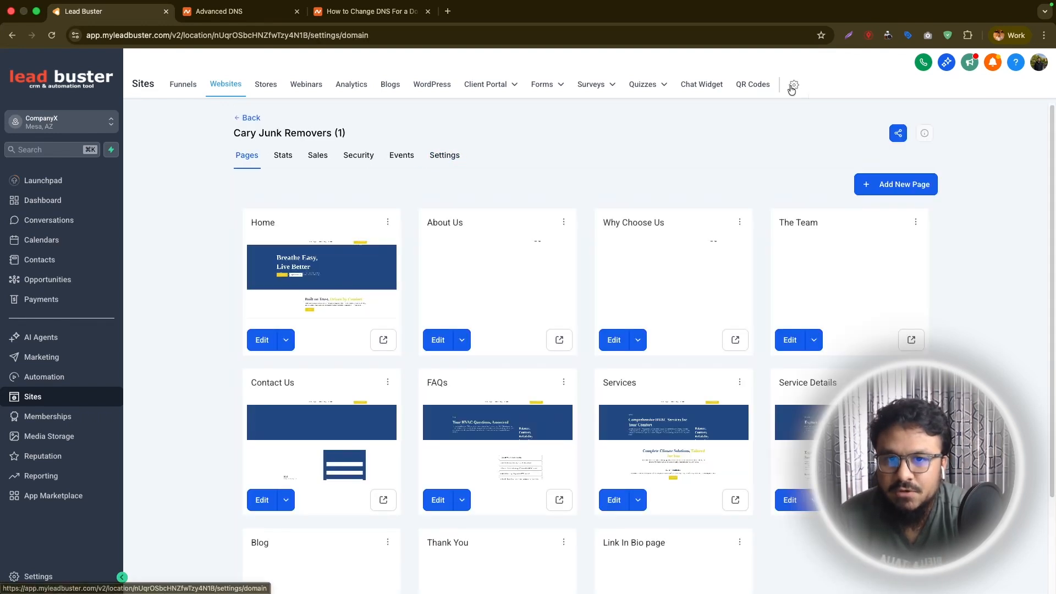
pyautogui.scroll(-2, 467, 413)
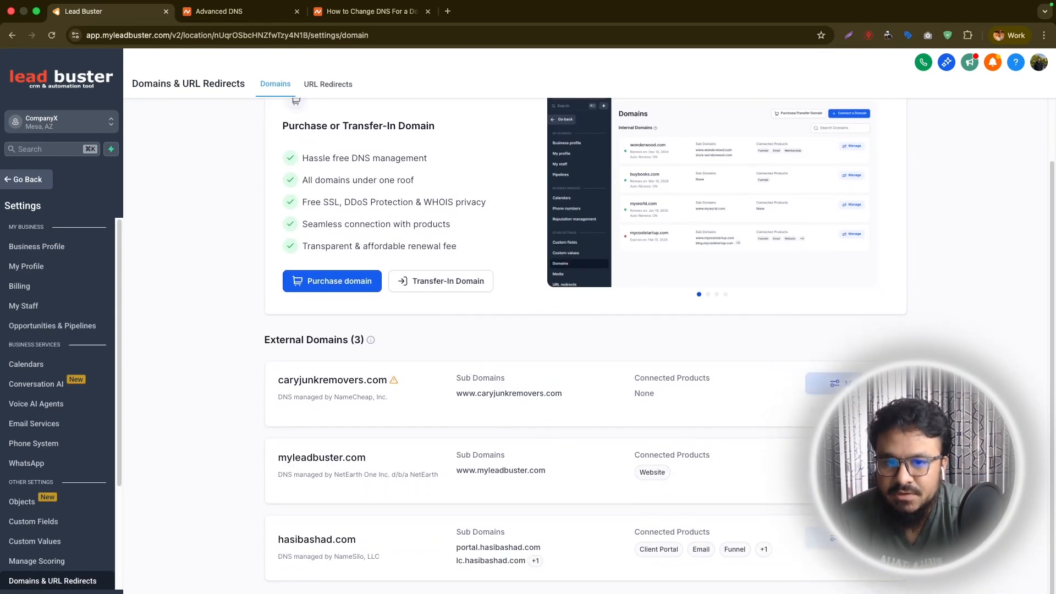
pyautogui.click(832, 383)
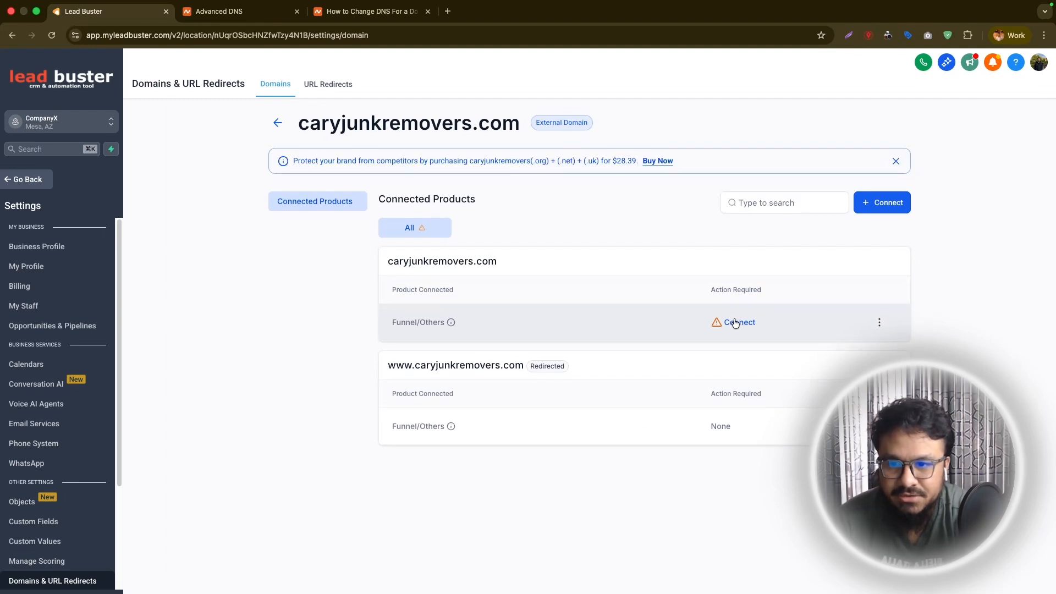
pyautogui.click(737, 320)
pyautogui.click(431, 273)
pyautogui.click(434, 302)
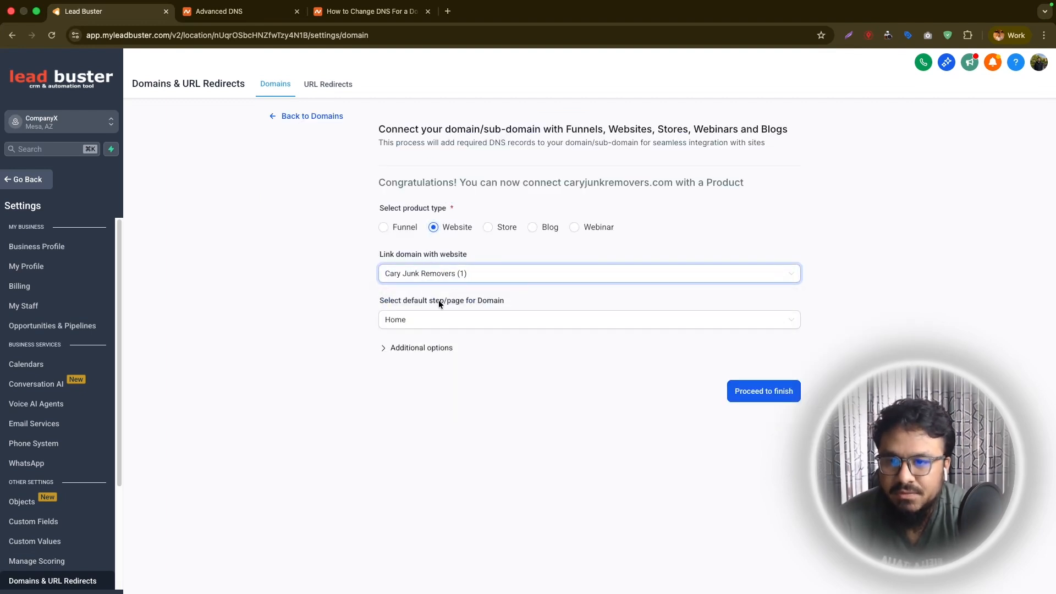
pyautogui.click(756, 395)
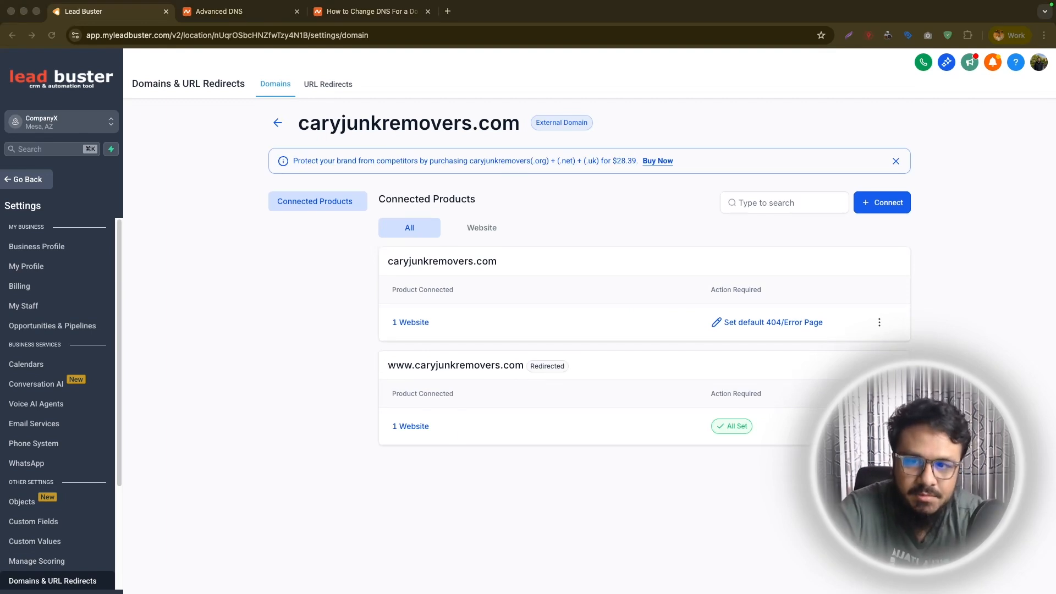
# Copy the connected domain name, load caryjunkremovers.com in a new browser tab to check the live website, and dismiss the pop-up.
pyautogui.click(461, 262)
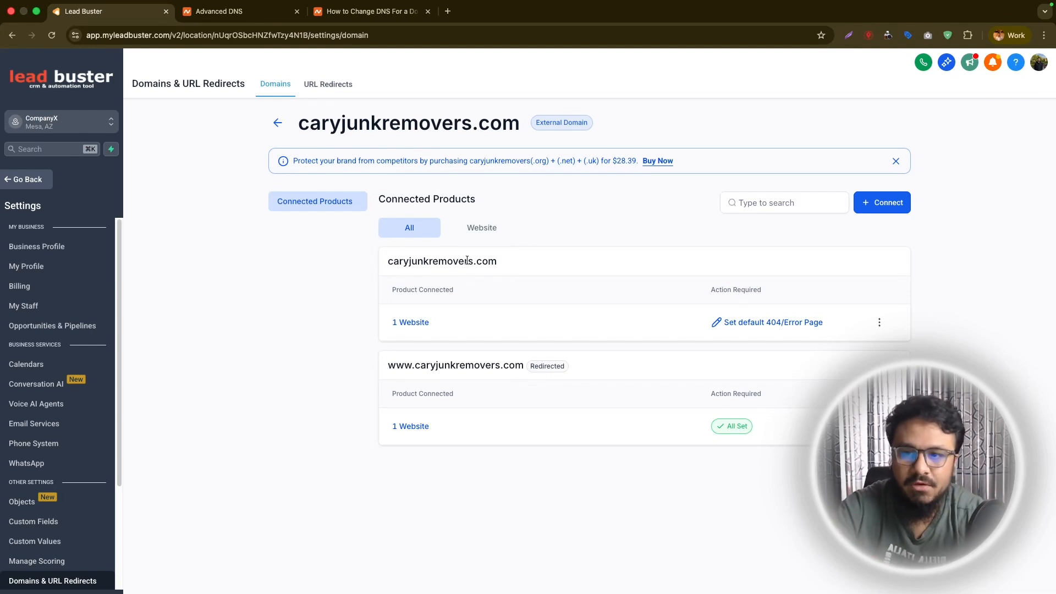
pyautogui.doubleClick(471, 264)
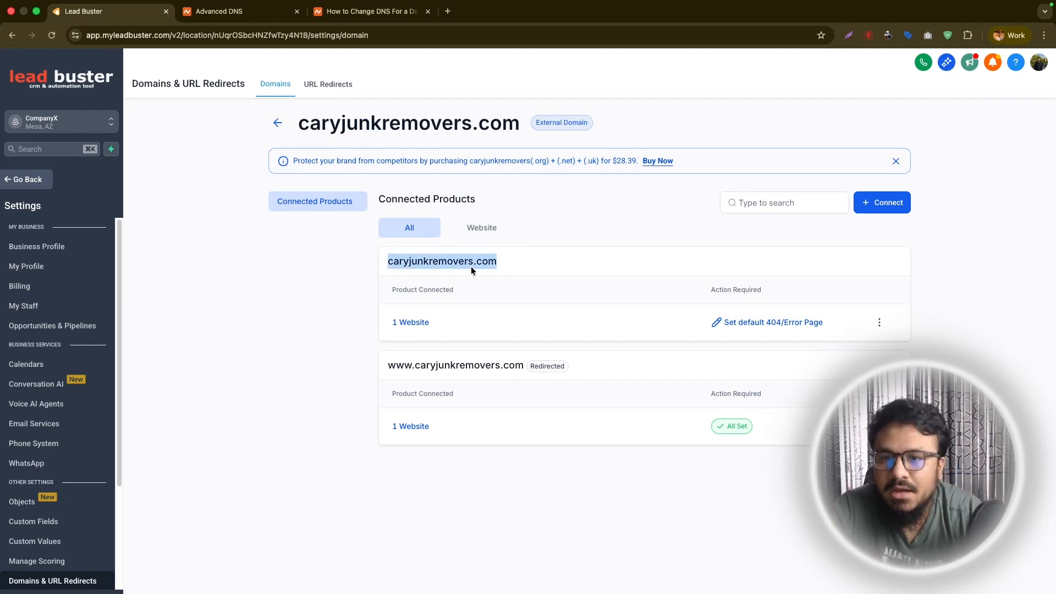
pyautogui.hotkey('ctrl', 'c')
pyautogui.click(447, 11)
pyautogui.hotkey('ctrl', 'v')
pyautogui.press('Return')
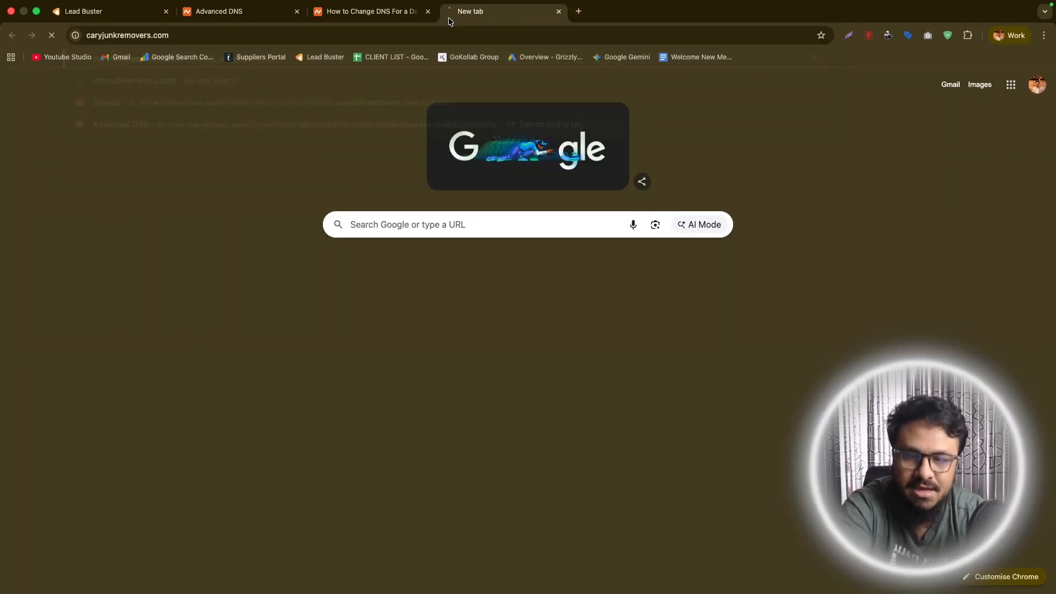
pyautogui.scroll(-5, 239, 240)
pyautogui.scroll(5, 264, 266)
pyautogui.click(183, 36)
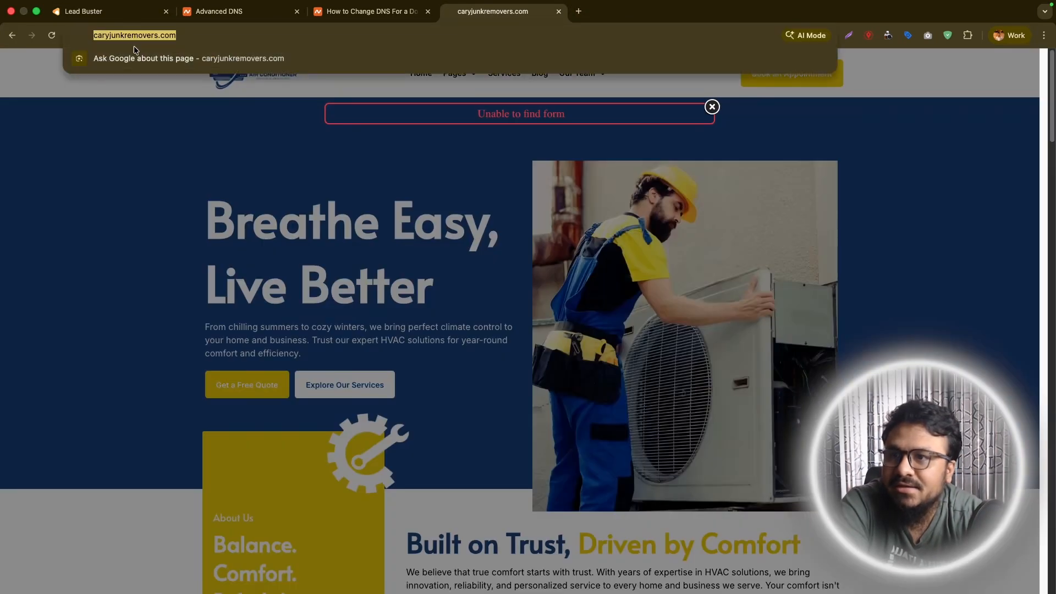
pyautogui.click(711, 107)
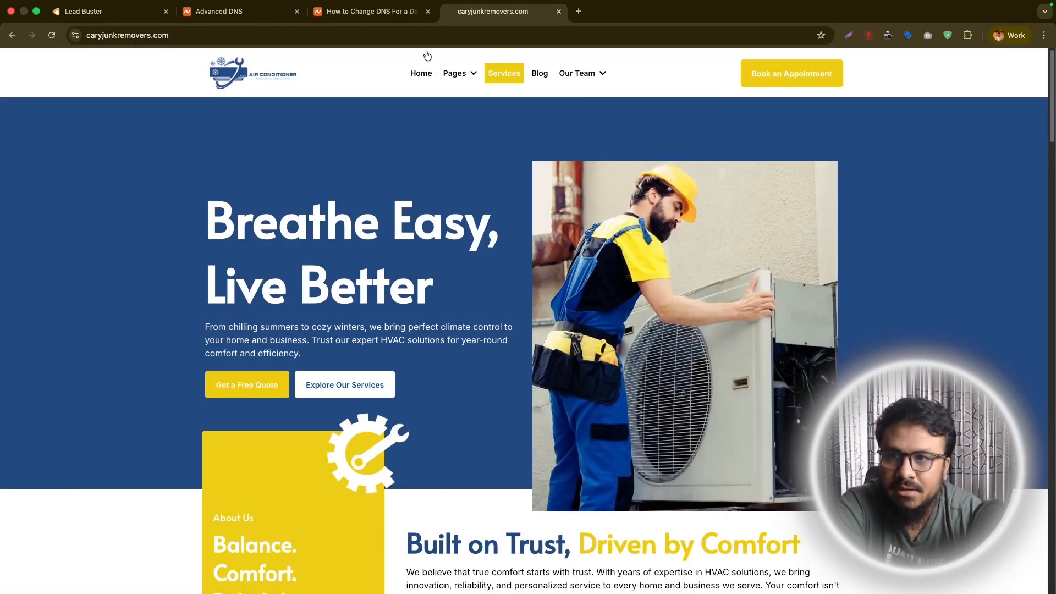
# Review the domain's A and CNAME host records in Namecheap, then return to the live website and close its tab.
pyautogui.click(219, 11)
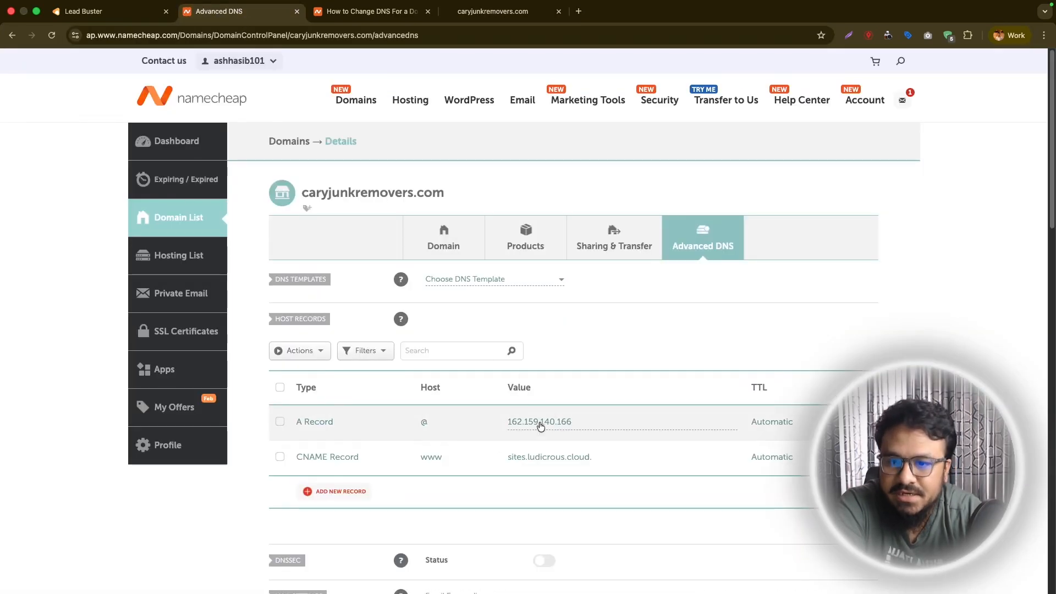
pyautogui.click(492, 11)
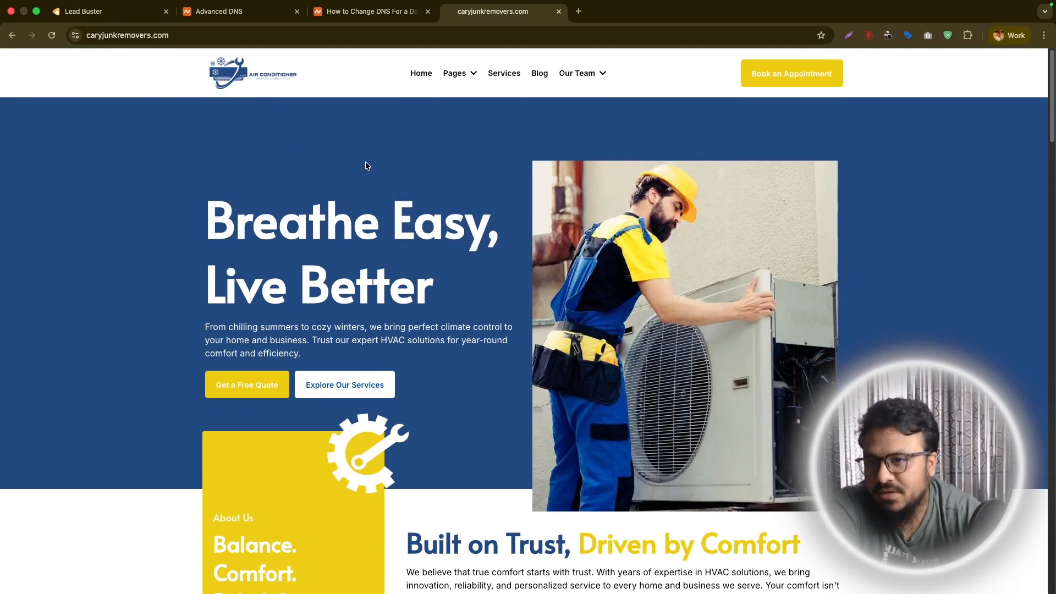
pyautogui.press('super+w')
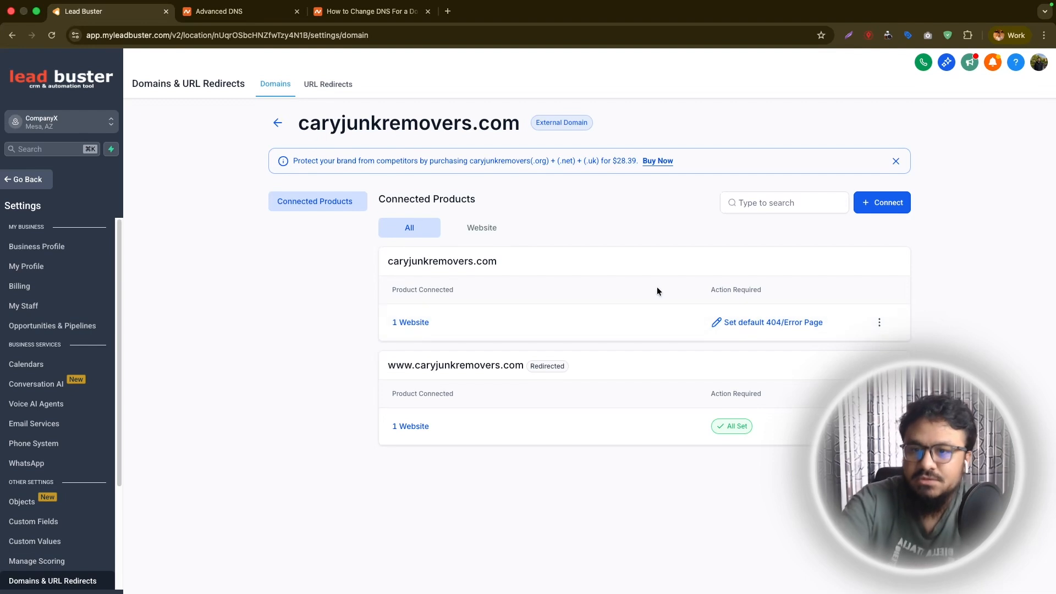